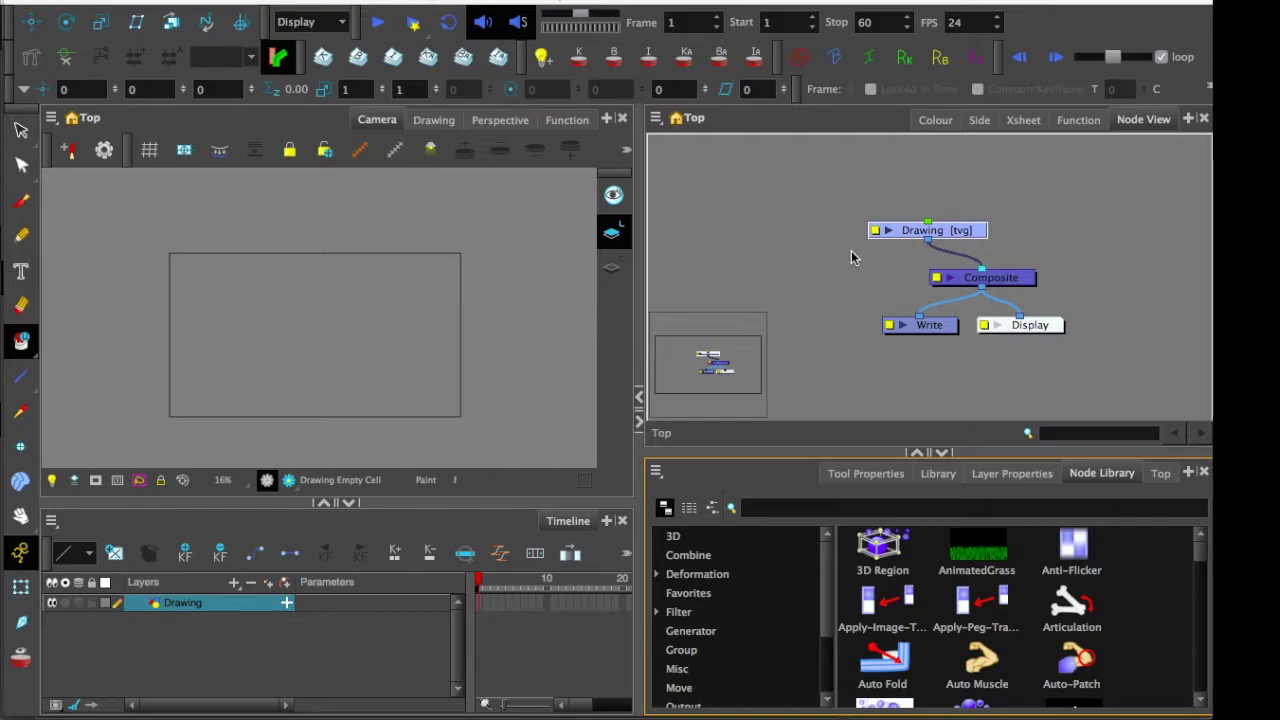
Step: Enlarge the timeline and add five vector drawing layers with the default name
drag(258, 502, 250, 381)
click(251, 526)
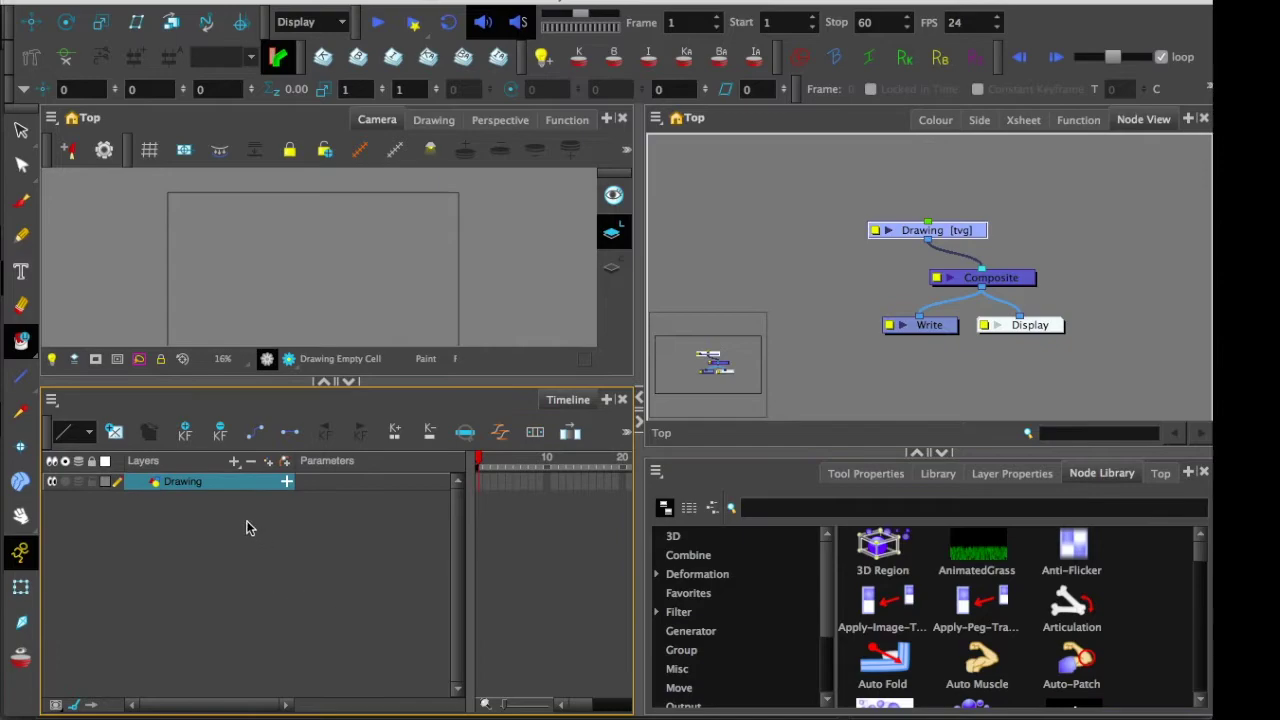
click(234, 461)
click(255, 528)
click(512, 408)
click(512, 408)
click(512, 408)
click(512, 408)
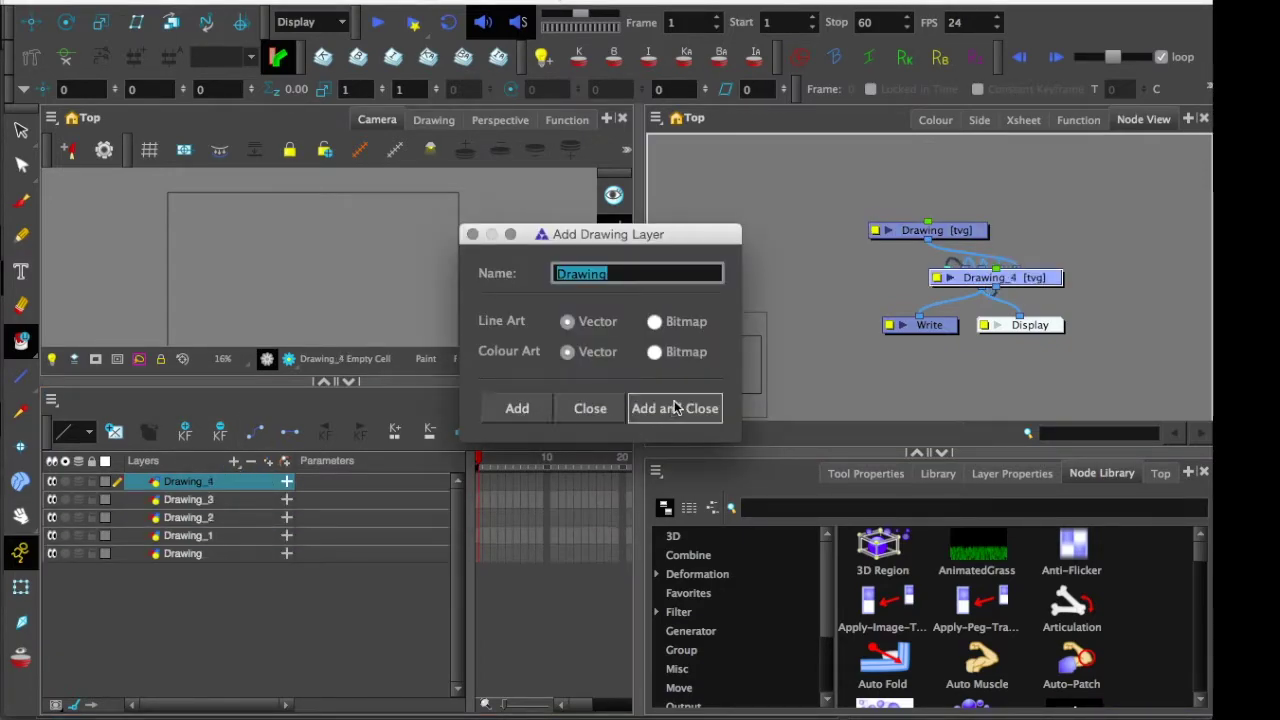
click(670, 408)
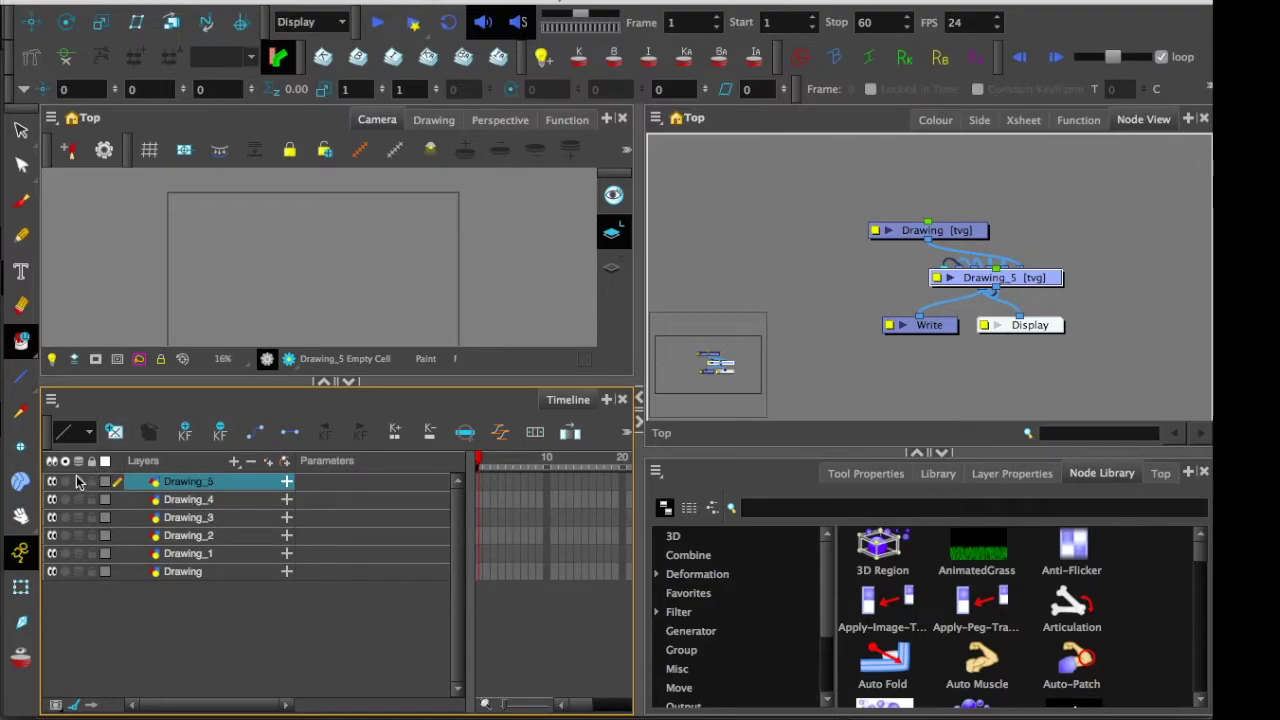
Step: Enlarge the Node View and spread the six drawing nodes in a fan above the Composite node
drag(638, 316, 286, 316)
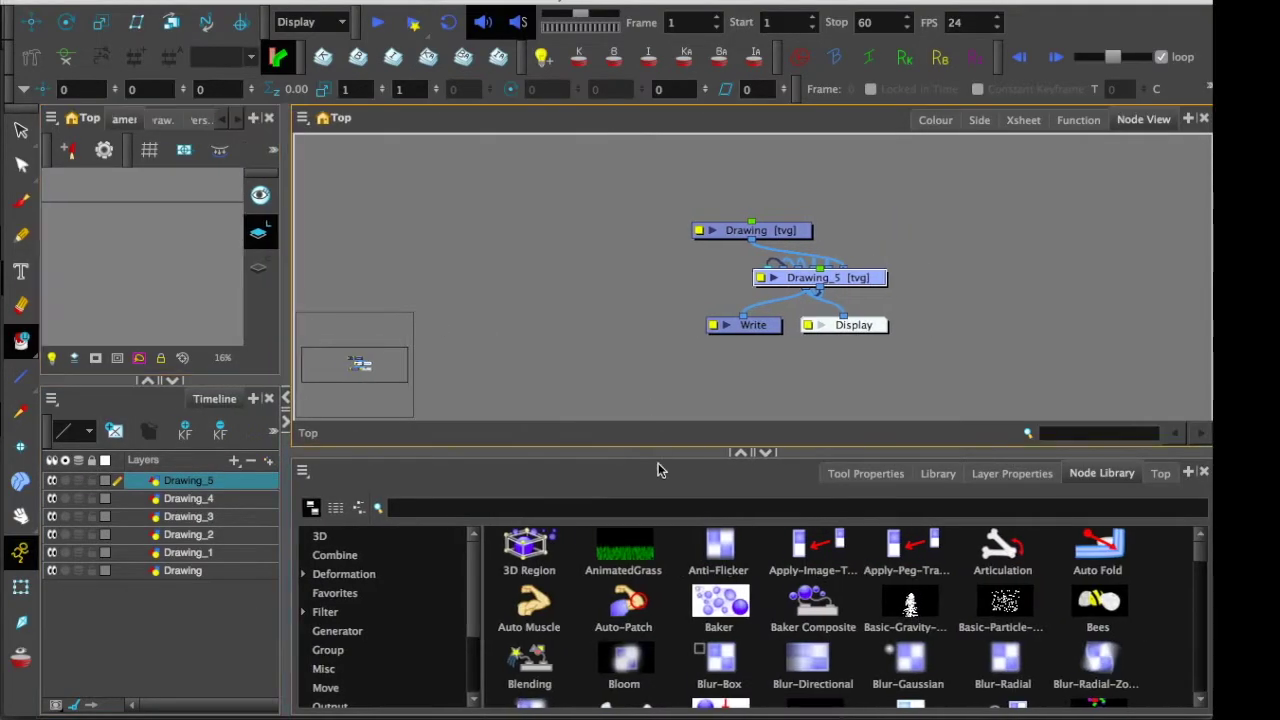
drag(606, 346, 560, 399)
drag(626, 451, 626, 480)
drag(609, 351, 604, 357)
drag(765, 349, 757, 150)
drag(690, 272, 670, 312)
drag(789, 384, 909, 222)
drag(795, 388, 972, 293)
click(690, 341)
mouse_move(690, 341)
mouse_down()
mouse_move(1060, 326)
mouse_move(727, 310)
mouse_move(740, 302)
mouse_up()
drag(707, 257, 718, 282)
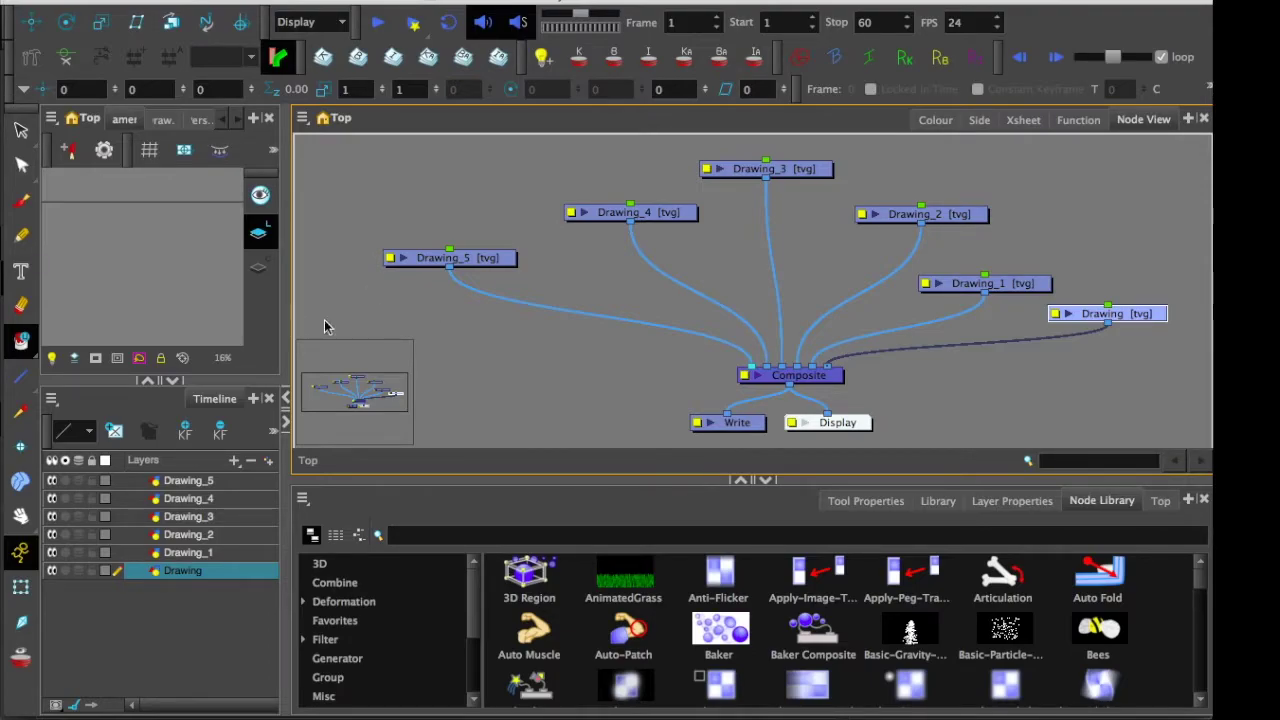
Step: Enlarge the node library and show only its Filter nodes
drag(620, 481, 557, 231)
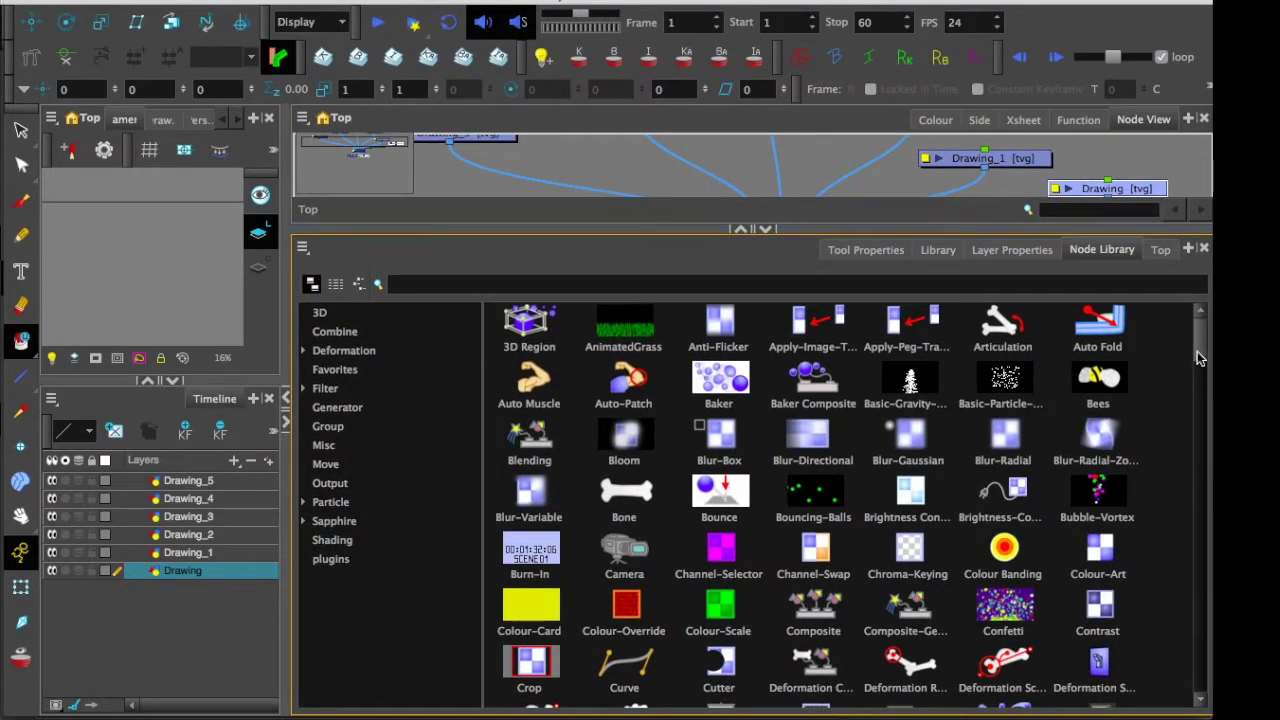
mouse_move(1200, 345)
mouse_down()
mouse_move(1208, 425)
mouse_move(1186, 437)
mouse_move(1185, 366)
mouse_up()
click(325, 388)
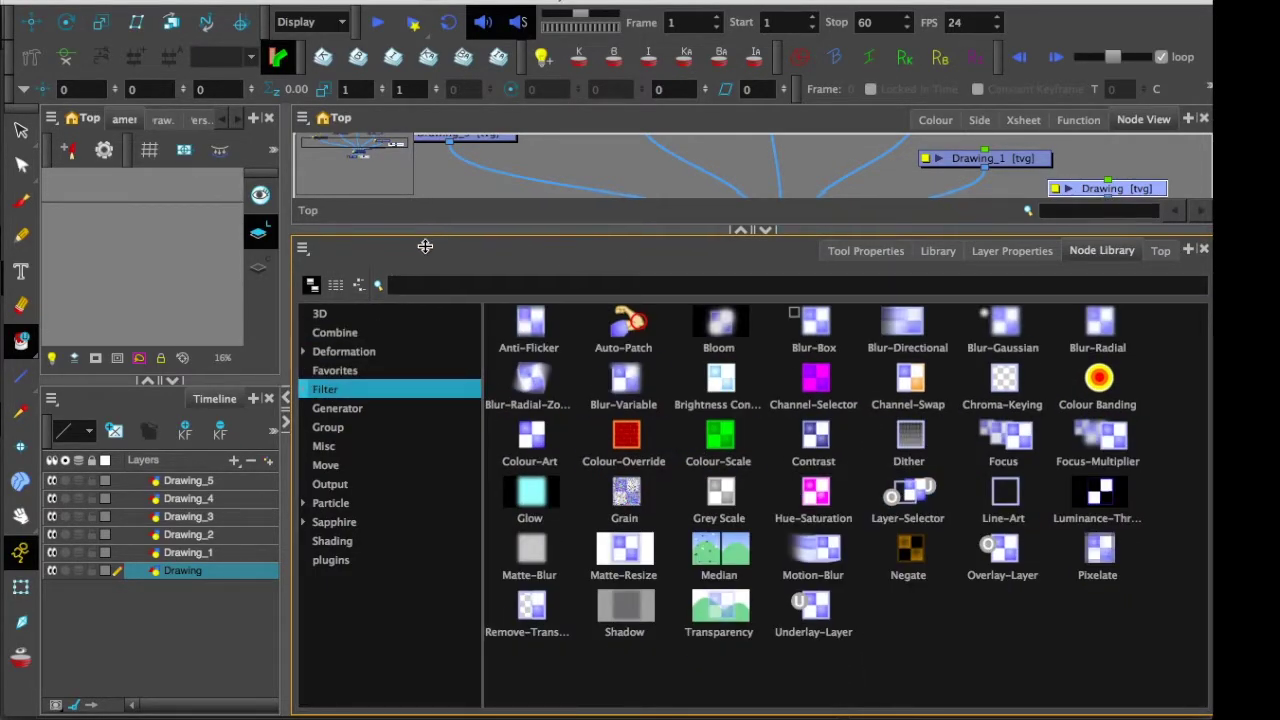
drag(425, 234, 427, 310)
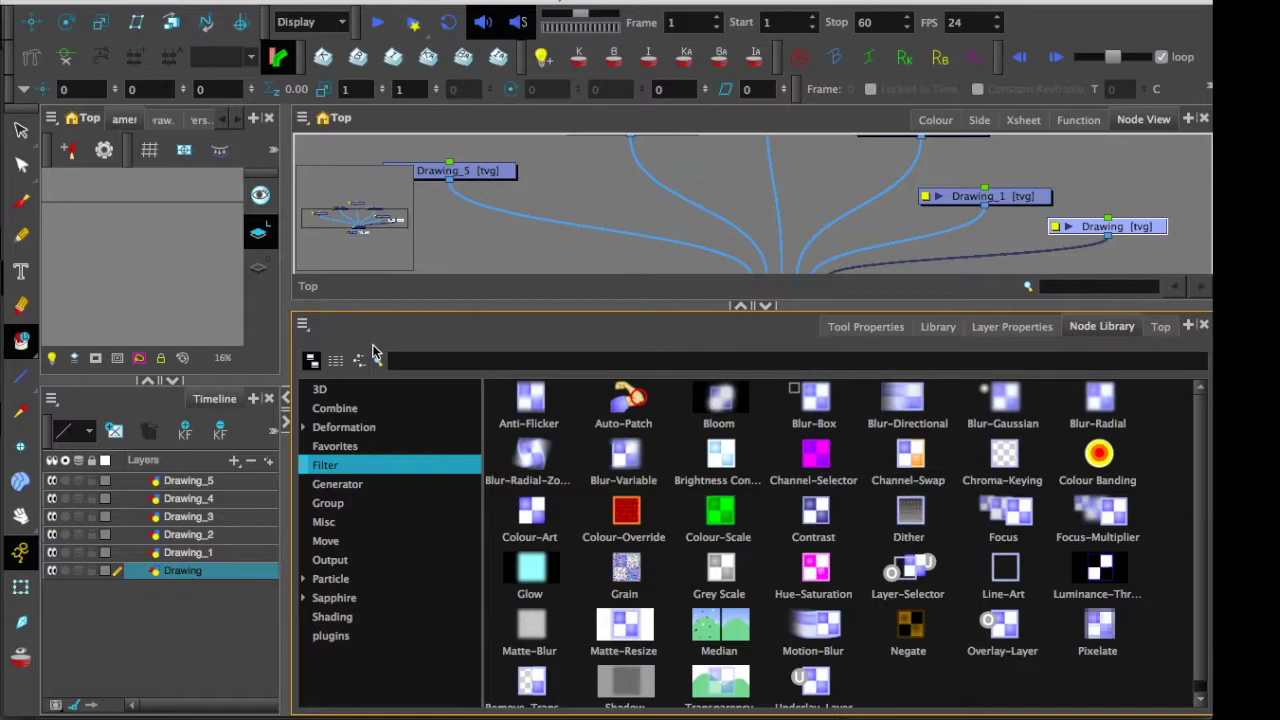
Step: Enlarge the Camera view and scribble a rough box shape on the Drawing layer with the Brush tool
drag(286, 450, 513, 500)
drag(368, 377, 368, 441)
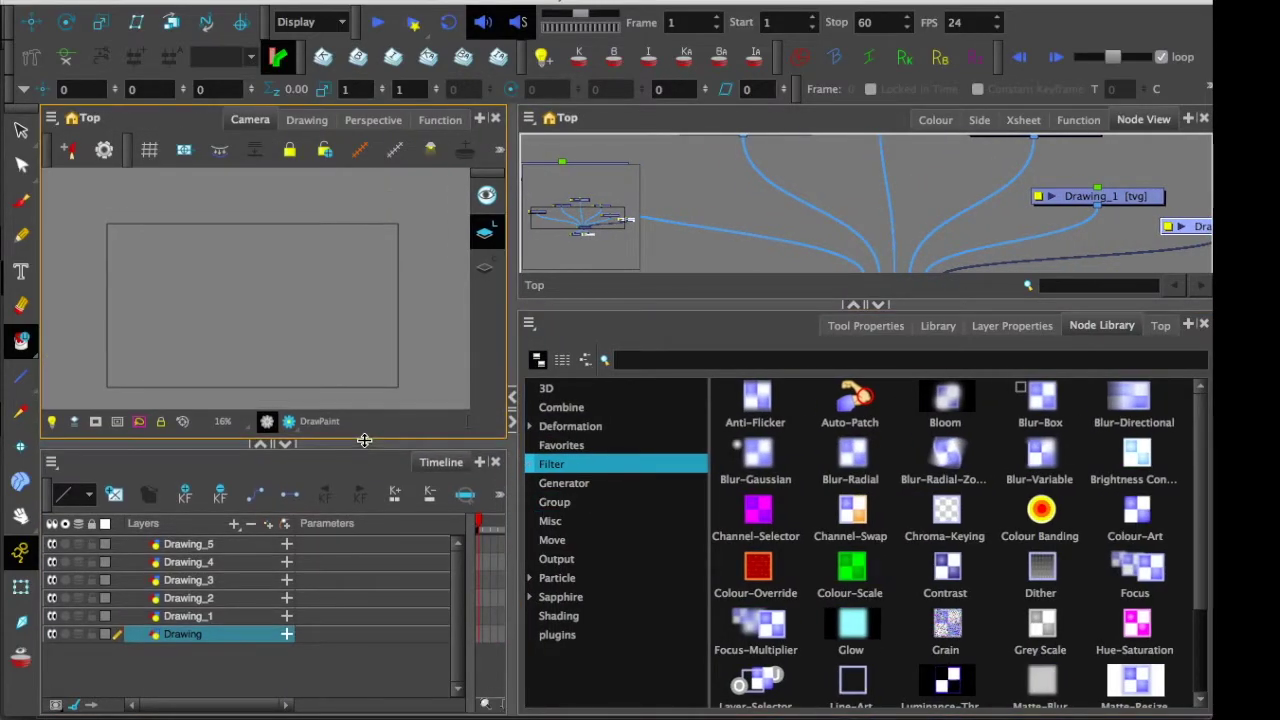
click(21, 200)
mouse_move(300, 258)
mouse_down()
mouse_move(180, 320)
mouse_move(196, 250)
mouse_move(316, 266)
mouse_move(304, 290)
mouse_move(250, 300)
mouse_move(270, 320)
mouse_move(220, 266)
mouse_up()
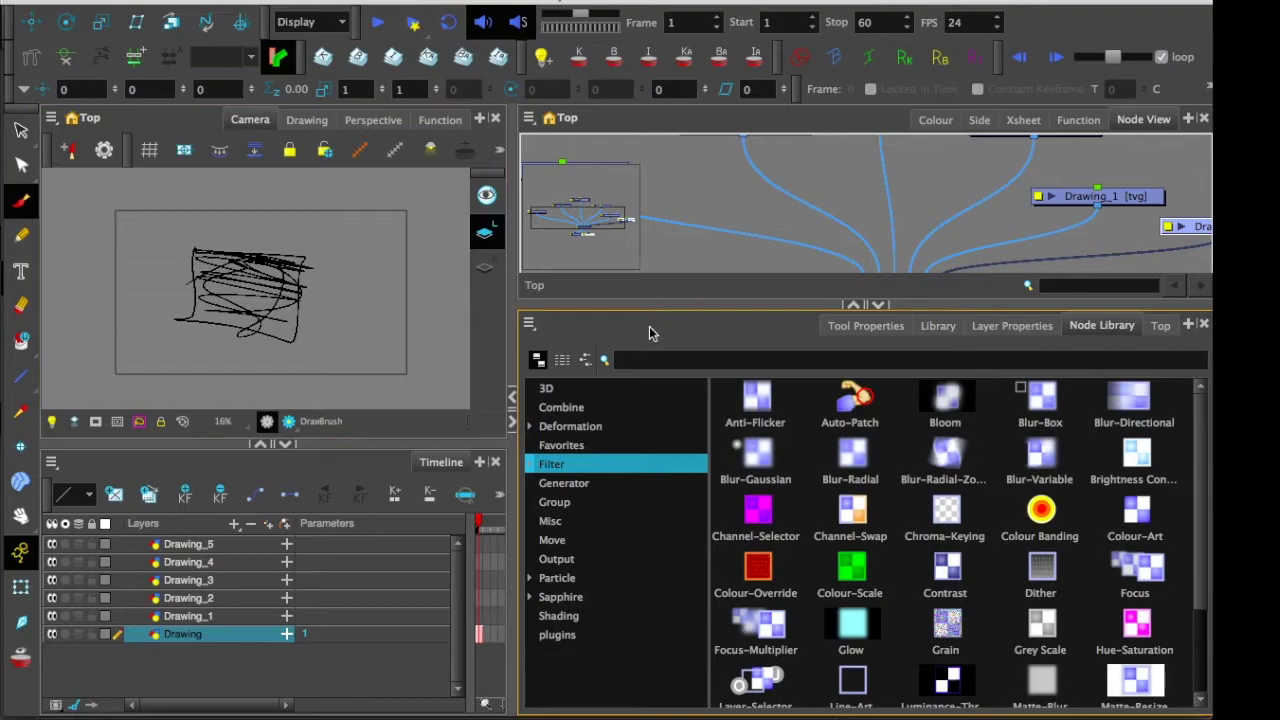
Step: Enlarge the Node View and move the Drawing node farther away from the Composite
drag(719, 304, 725, 346)
drag(842, 283, 632, 275)
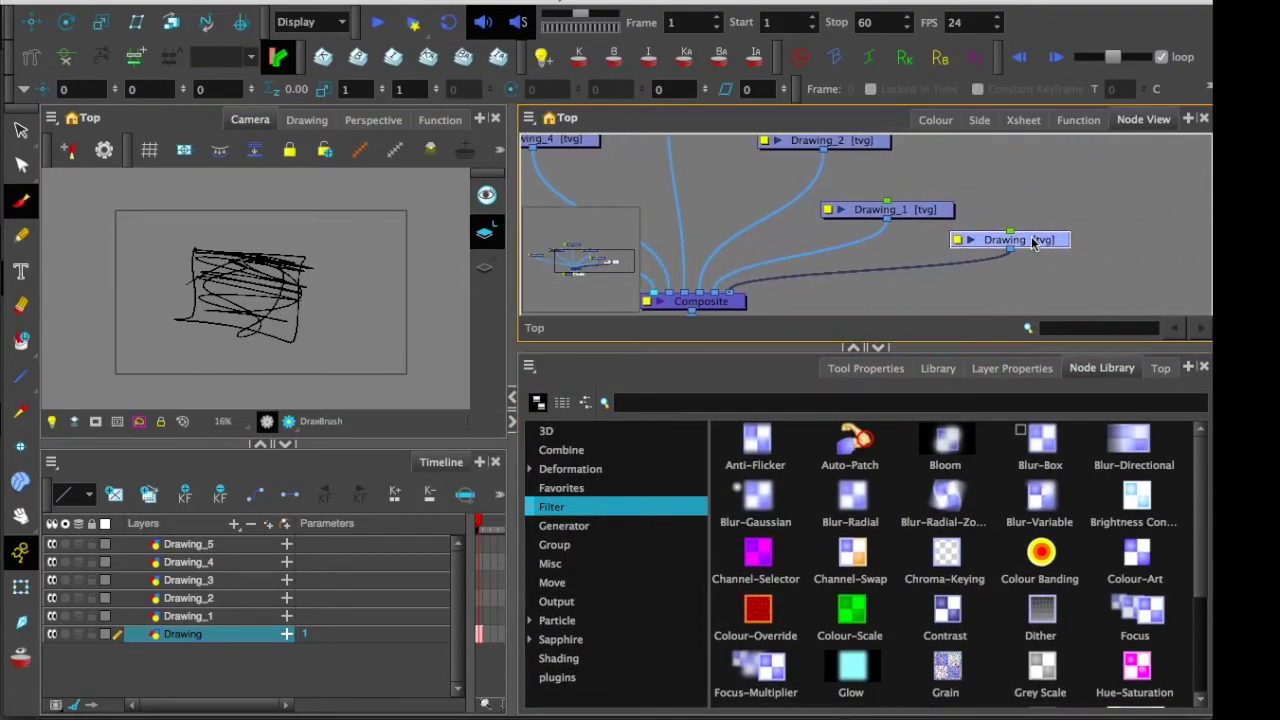
drag(1027, 240, 1123, 202)
Step: Disable the Drawing node and enable it again
key(d)
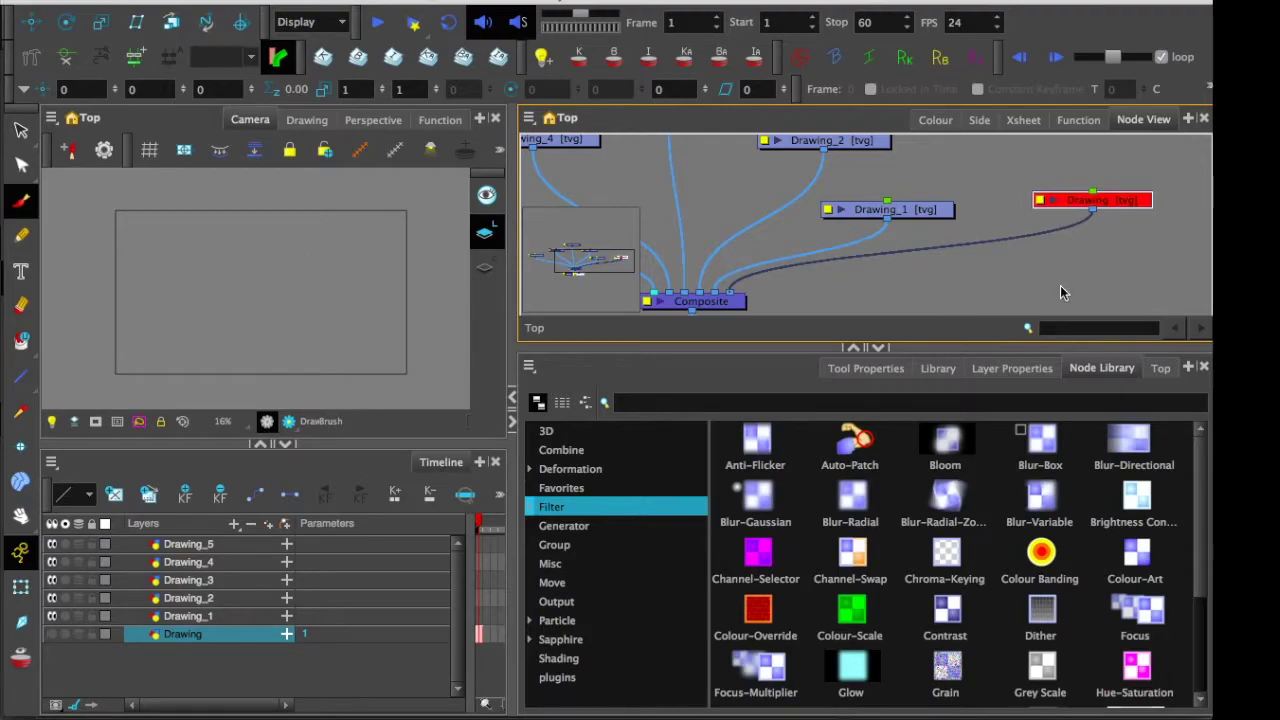
key(a)
drag(1041, 229, 967, 213)
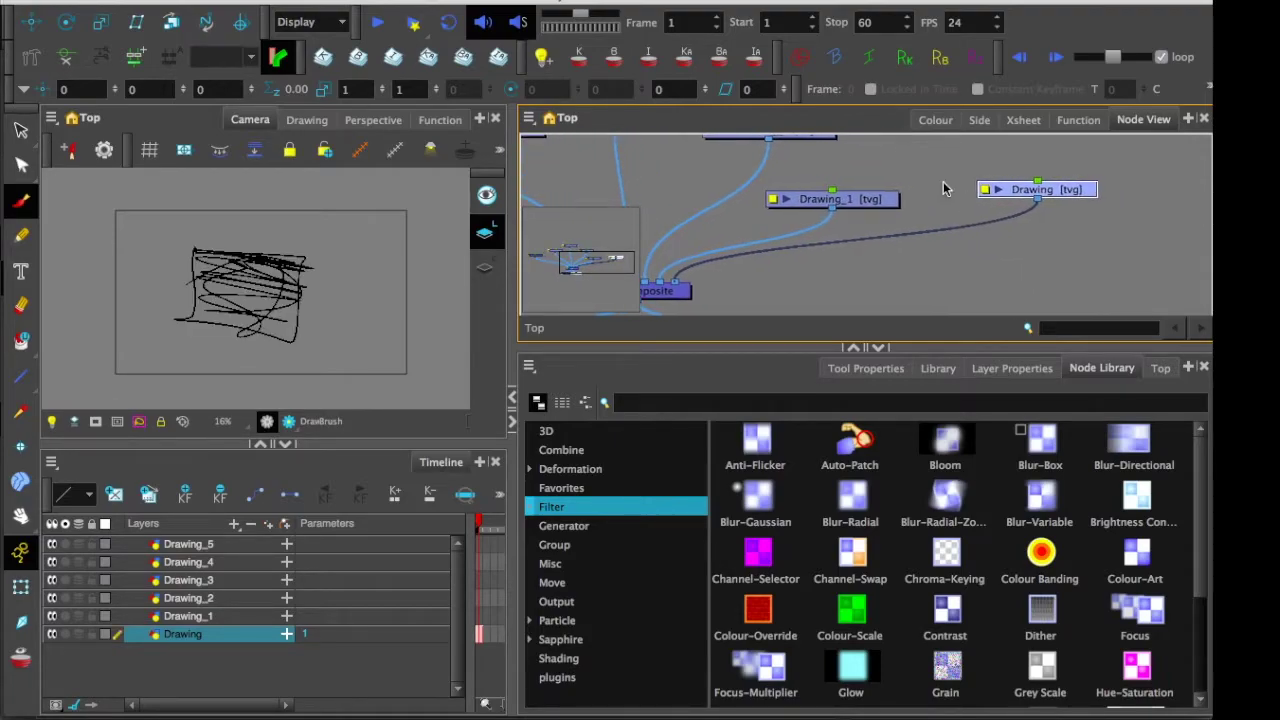
Step: Switch the Camera view to render preview and enlarge the view around the scribble
click(289, 421)
drag(333, 447, 333, 476)
mouse_move(257, 383)
mouse_down()
mouse_move(263, 366)
mouse_move(249, 392)
mouse_up()
key(2)
key(2)
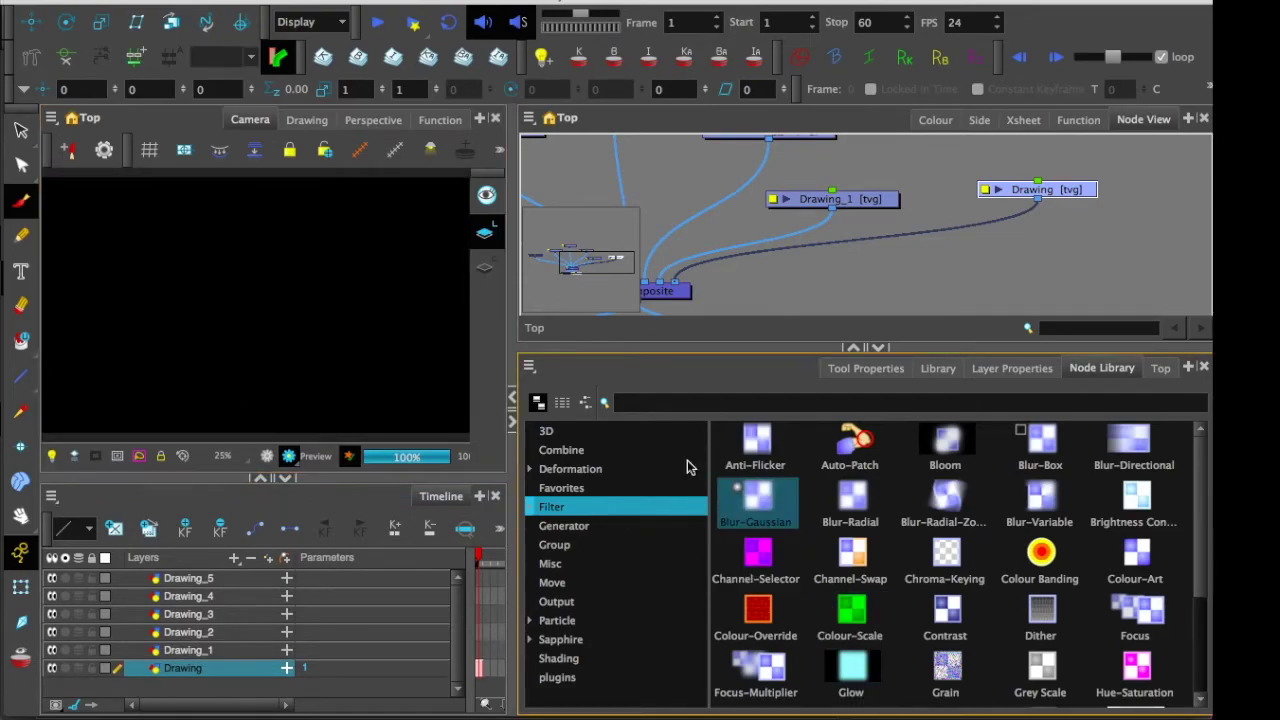
Step: Insert a Glow node between the Drawing node and the Composite, moving the Drawing_1 node out of the way
drag(850, 668, 943, 251)
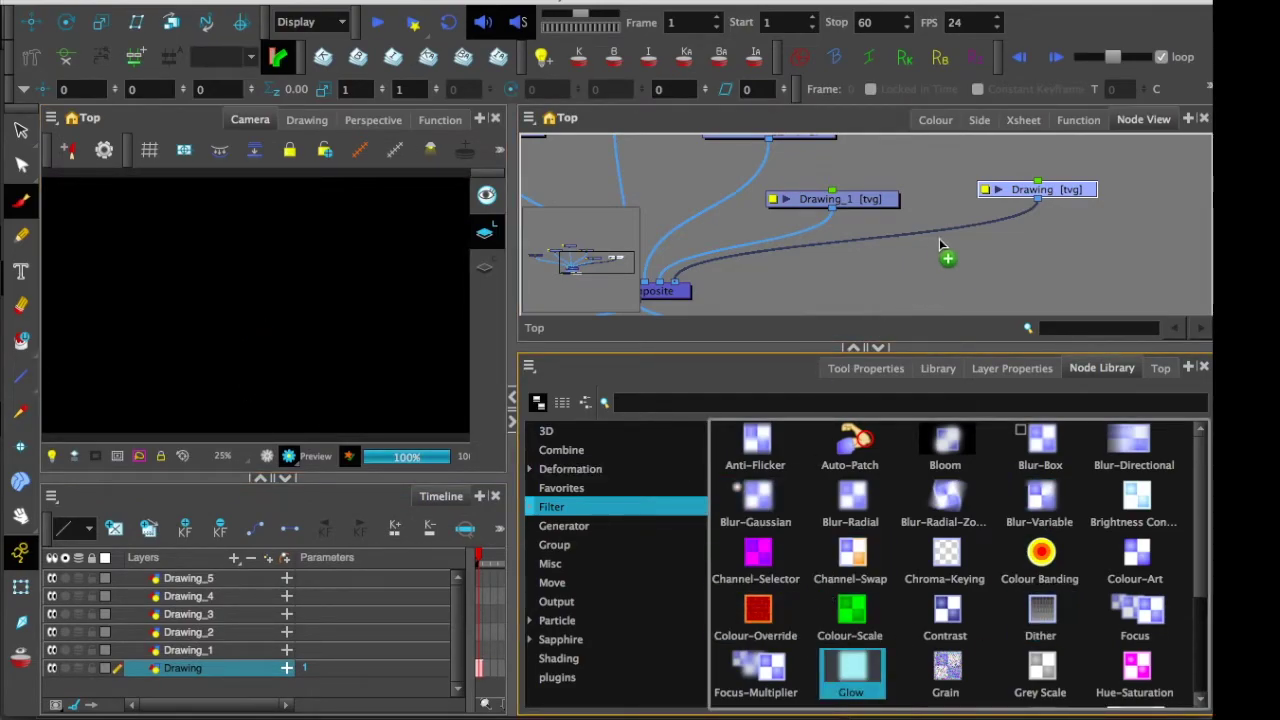
drag(876, 199, 828, 159)
click(950, 260)
drag(950, 260, 928, 236)
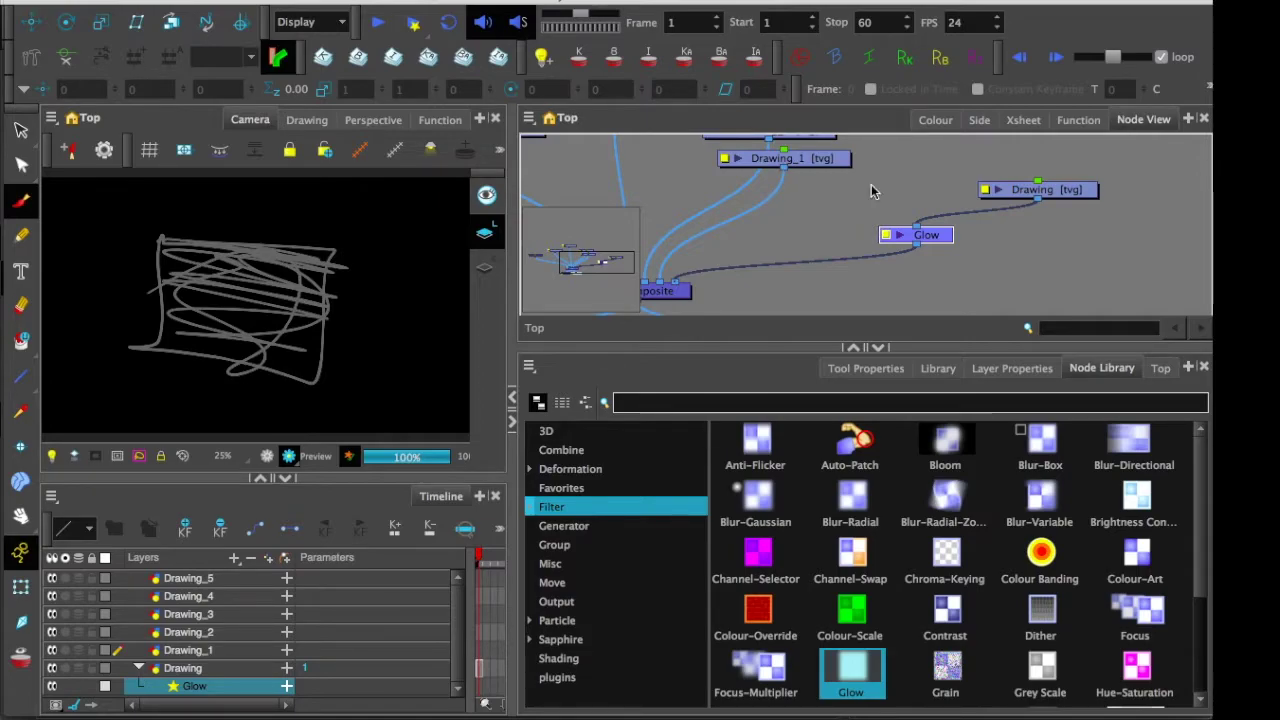
Step: Set the Glow node's colour to cyan with red 0, green 246 and blue 255
click(886, 234)
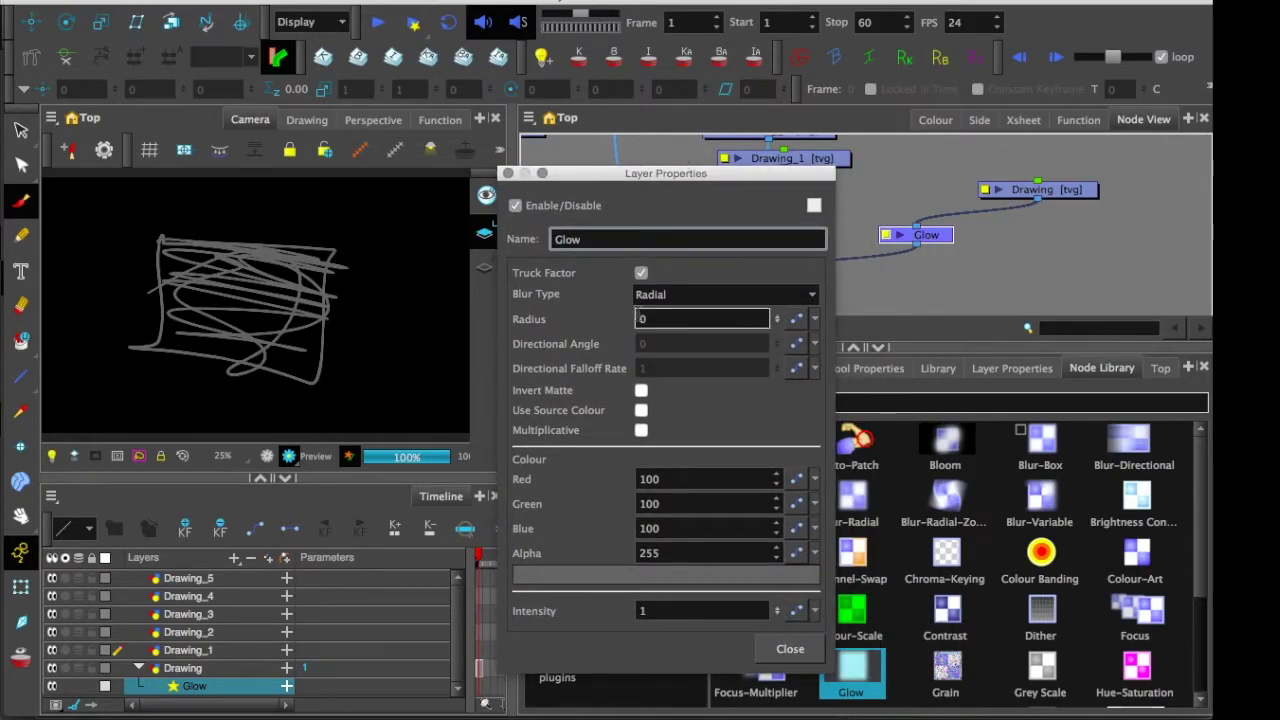
click(620, 577)
drag(510, 245, 617, 197)
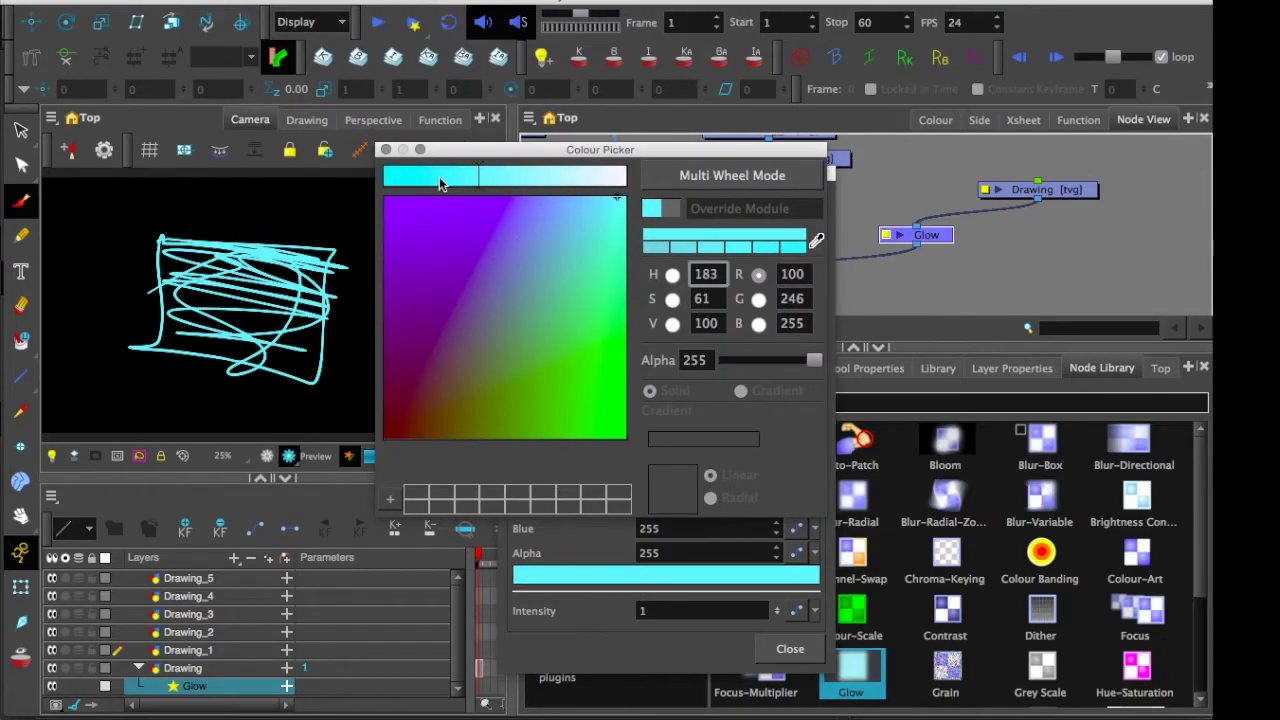
drag(440, 178, 384, 178)
click(386, 149)
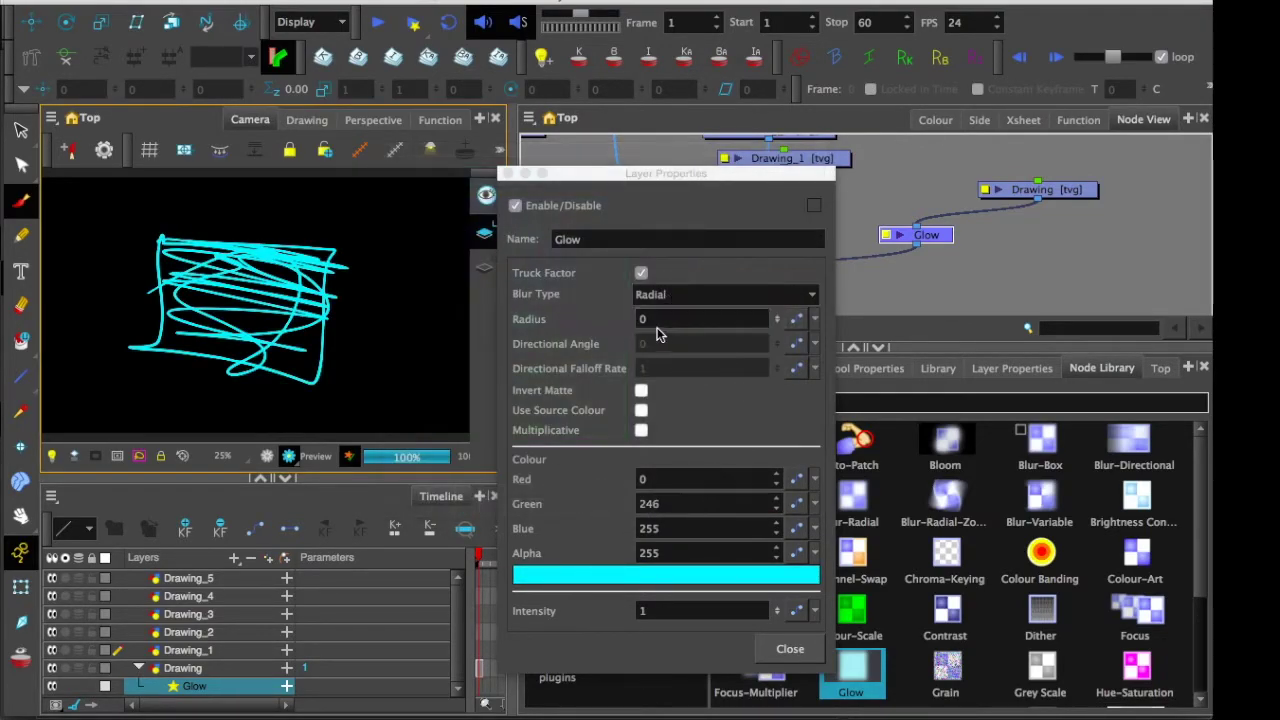
Step: Set the Glow node's radius to 20 after trying 4 and 10, and close its properties
key(BackSpace)
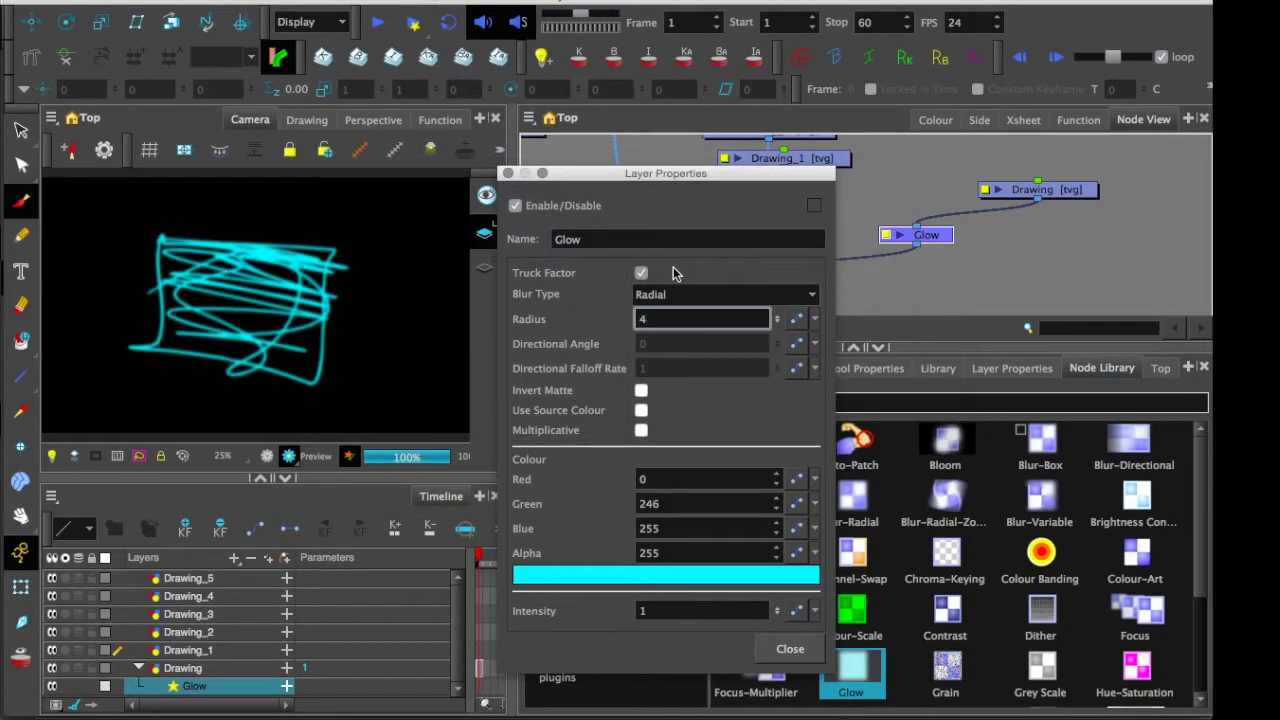
key(Return)
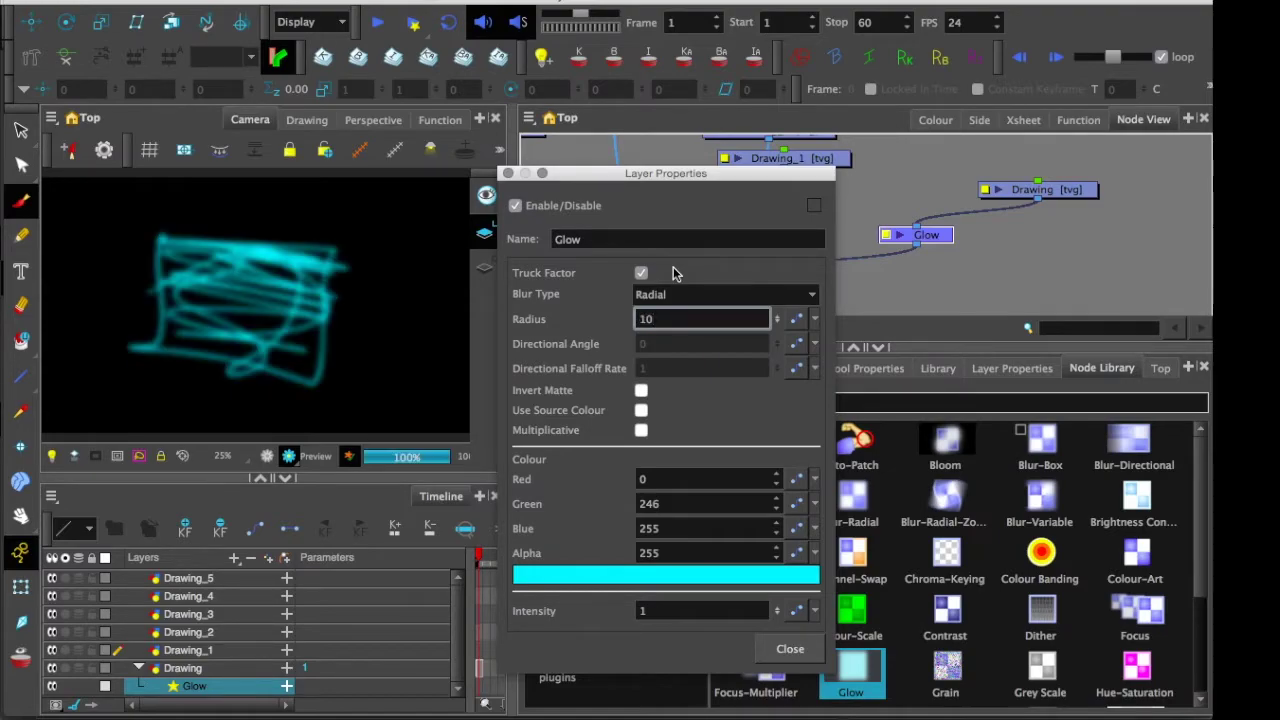
text(20)
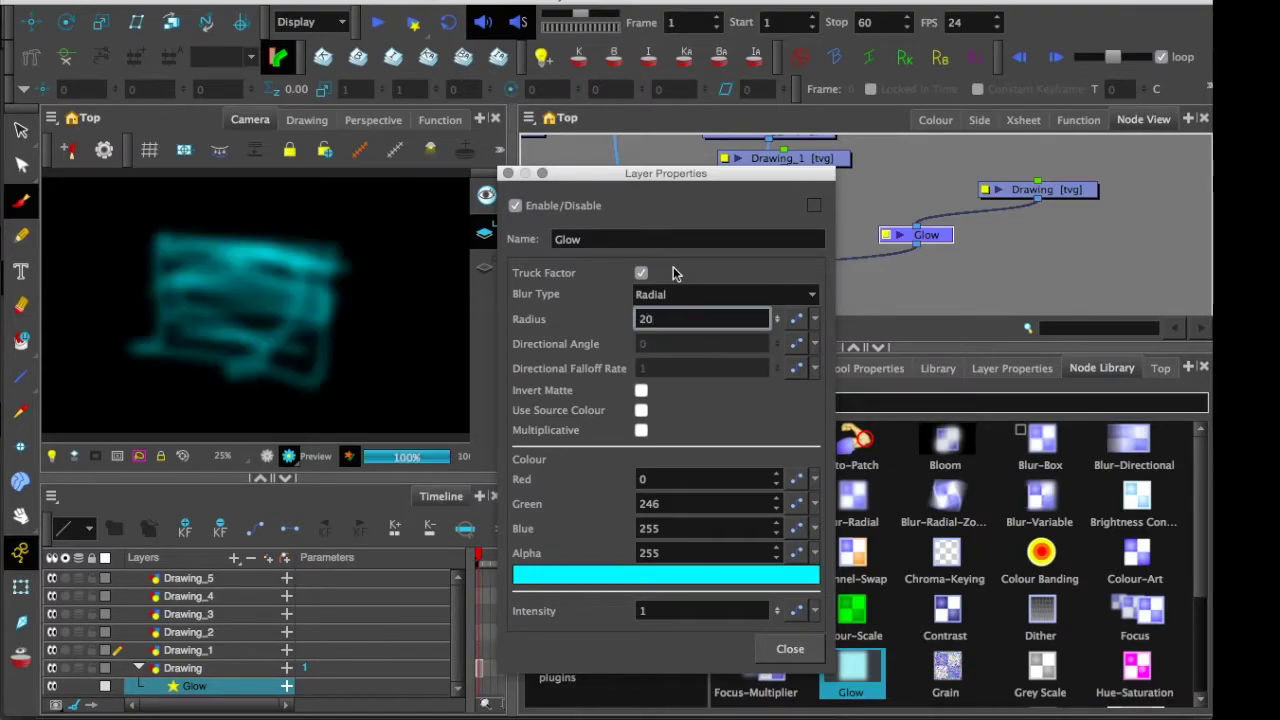
click(790, 648)
Step: Raise the Glow node's intensity, trying values of 2 and 3, and close its properties
scroll(200, 360, up, 1)
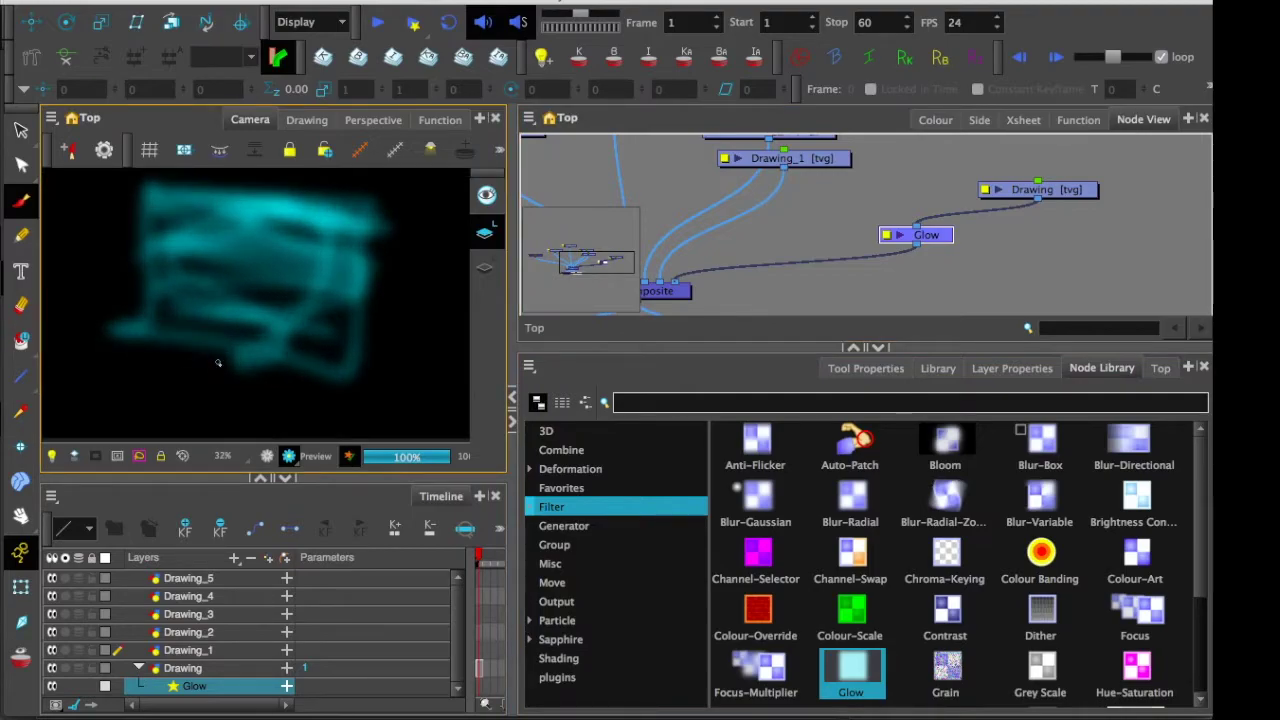
drag(323, 463, 323, 501)
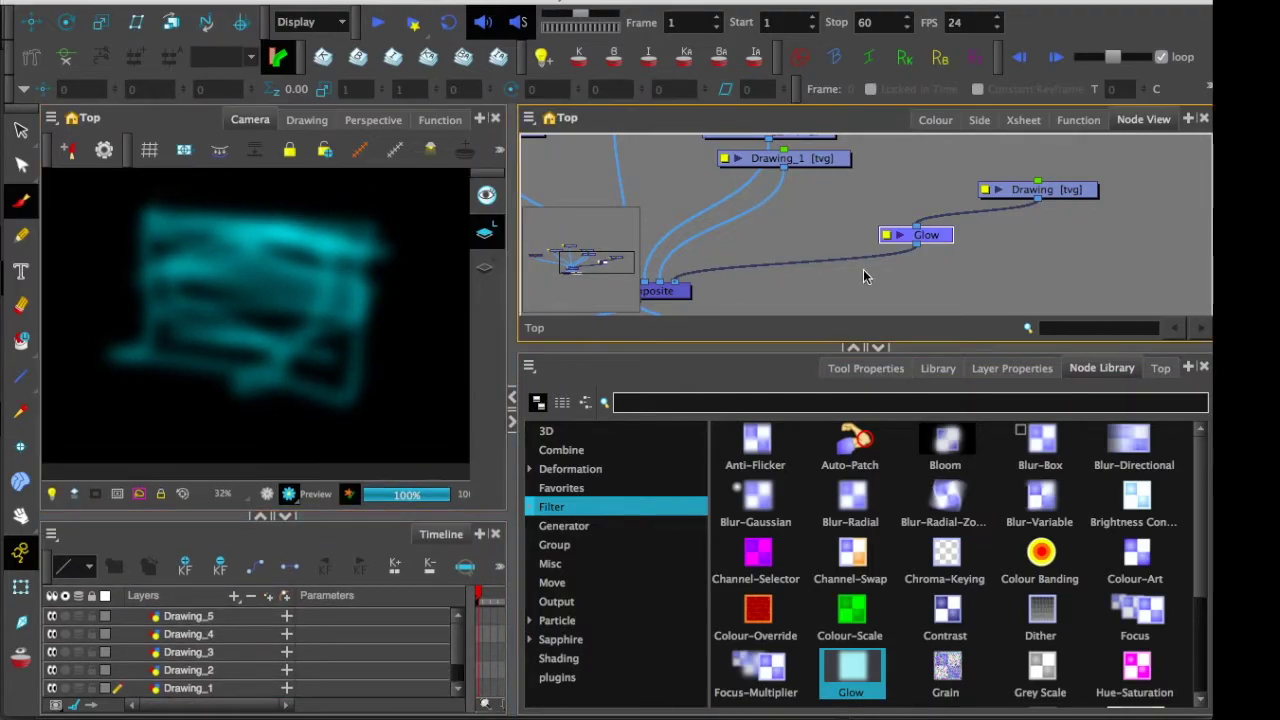
double_click(886, 235)
double_click(648, 611)
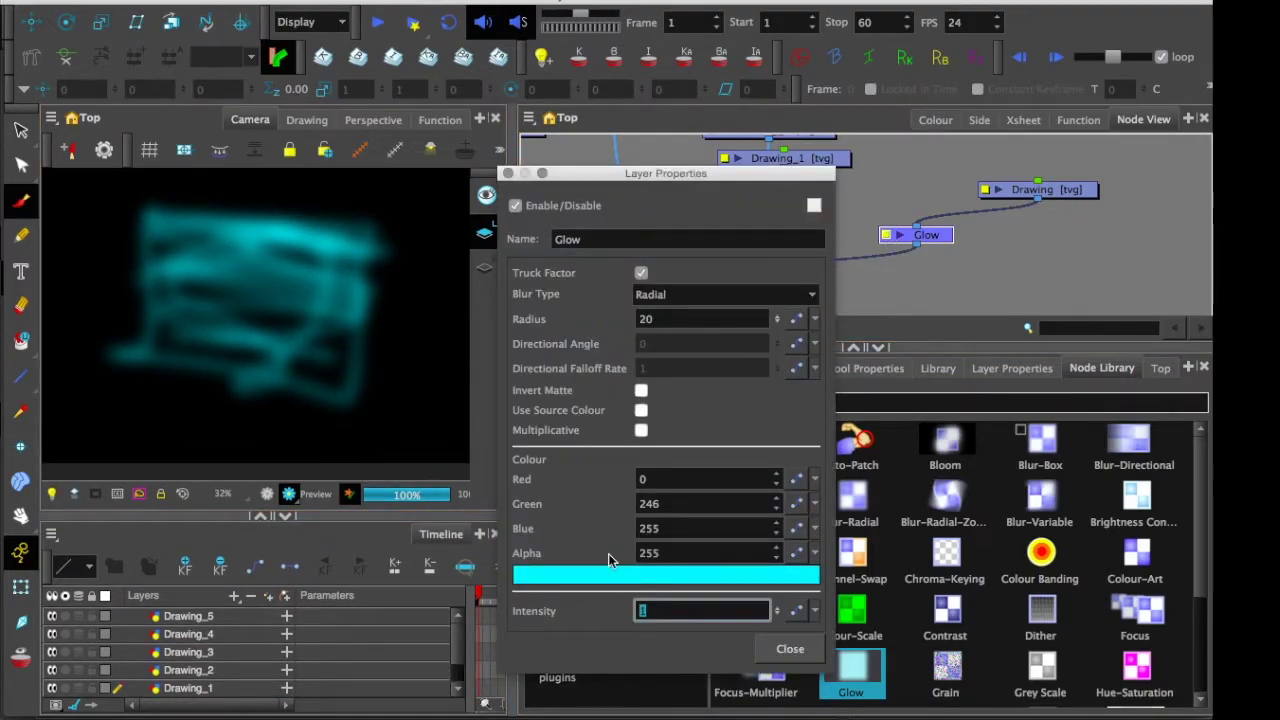
text(2)
key(BackSpace)
text(3)
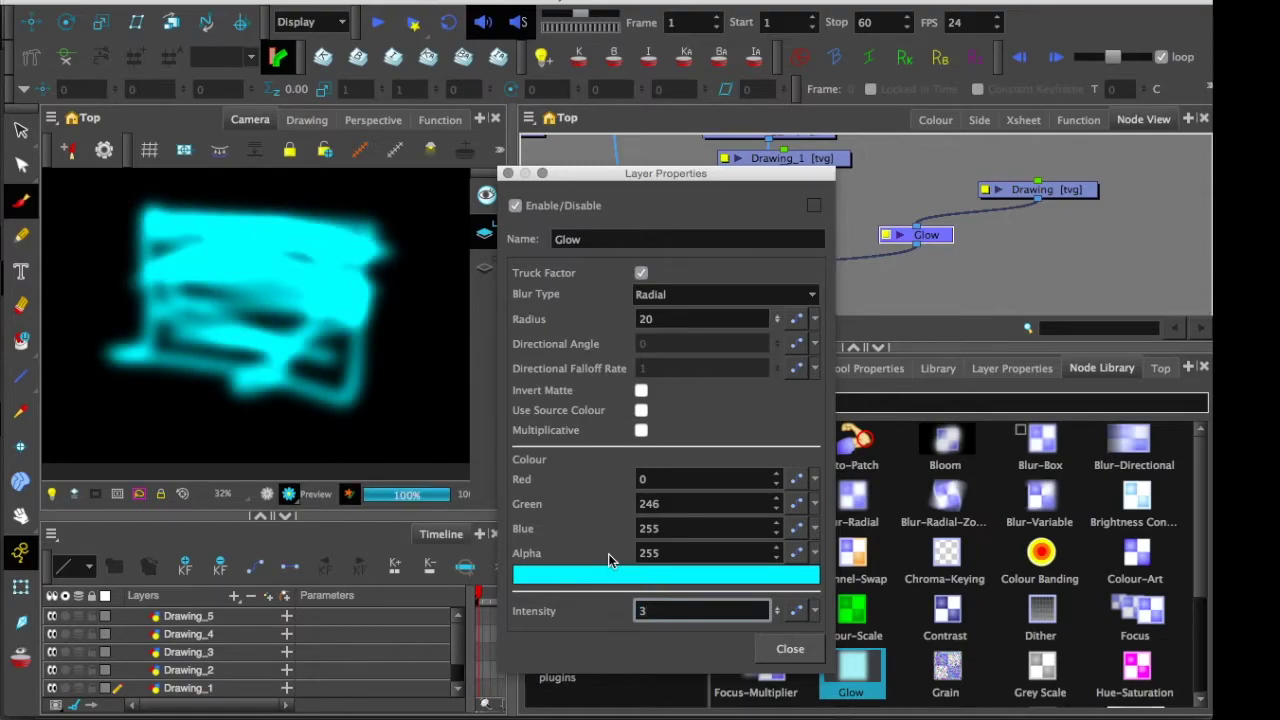
click(798, 652)
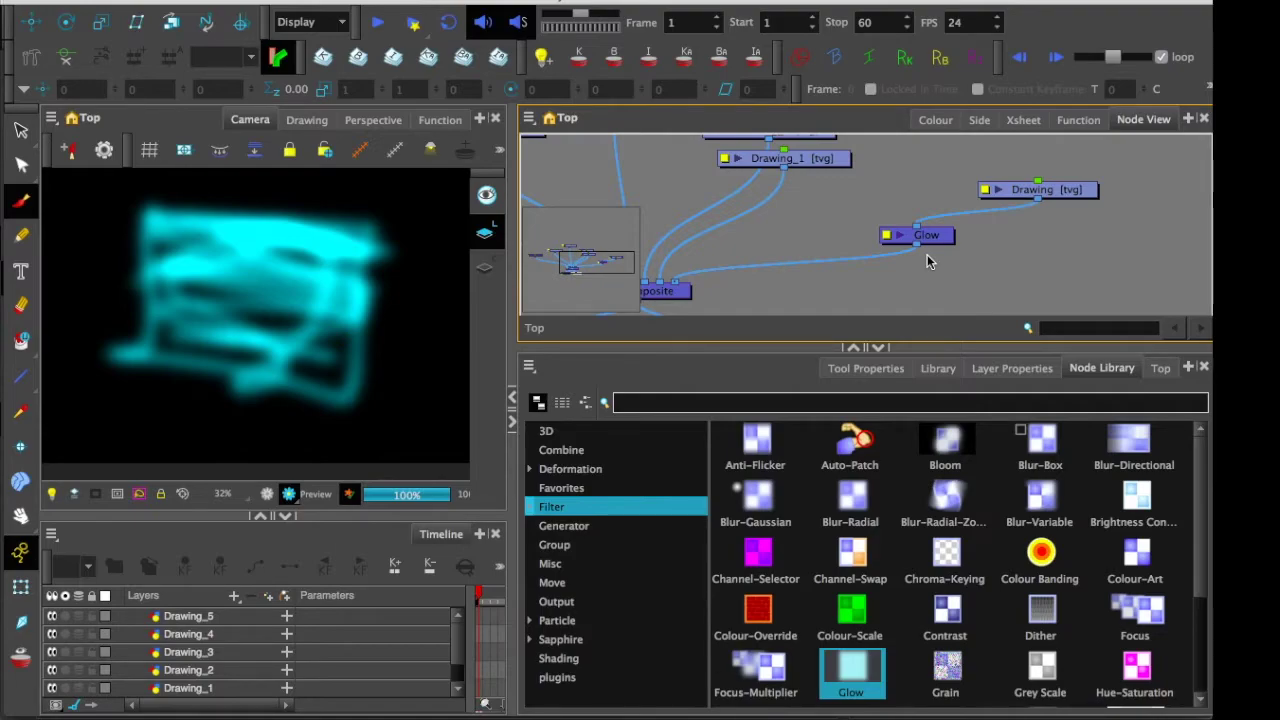
Step: Move the Glow node below the Drawing node and connect the Drawing node directly to the Composite as well
mouse_move(770, 250)
mouse_down()
mouse_move(926, 286)
mouse_move(946, 211)
mouse_move(837, 280)
mouse_up()
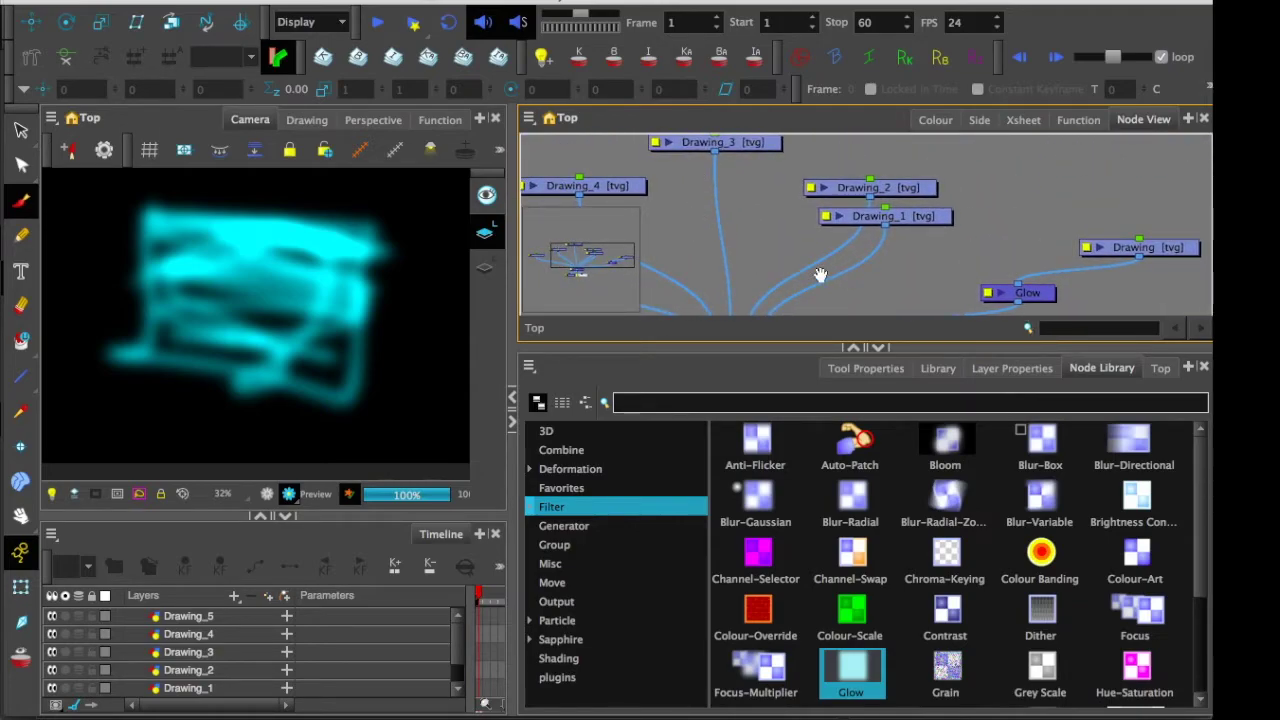
mouse_move(822, 275)
mouse_down()
mouse_move(702, 208)
mouse_move(714, 220)
mouse_up()
drag(915, 232, 1007, 250)
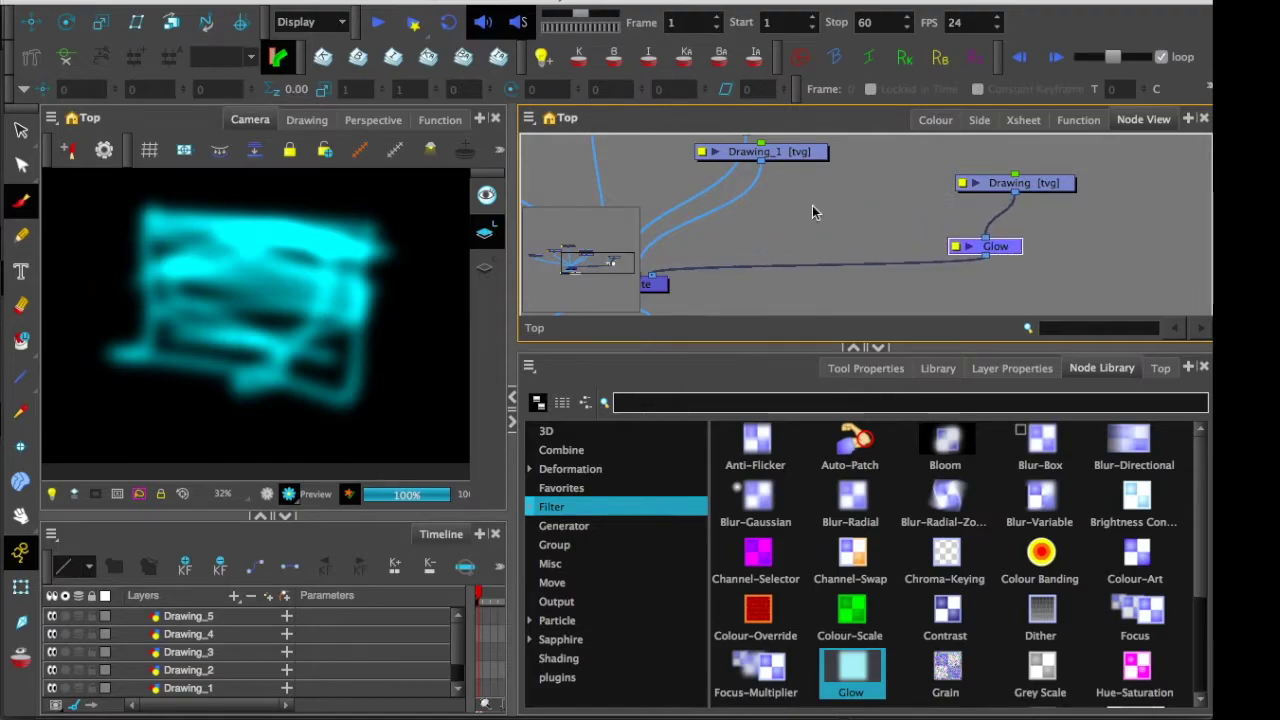
drag(812, 205, 858, 221)
mouse_move(1060, 208)
mouse_down()
mouse_move(716, 246)
mouse_move(829, 286)
mouse_move(697, 285)
mouse_up()
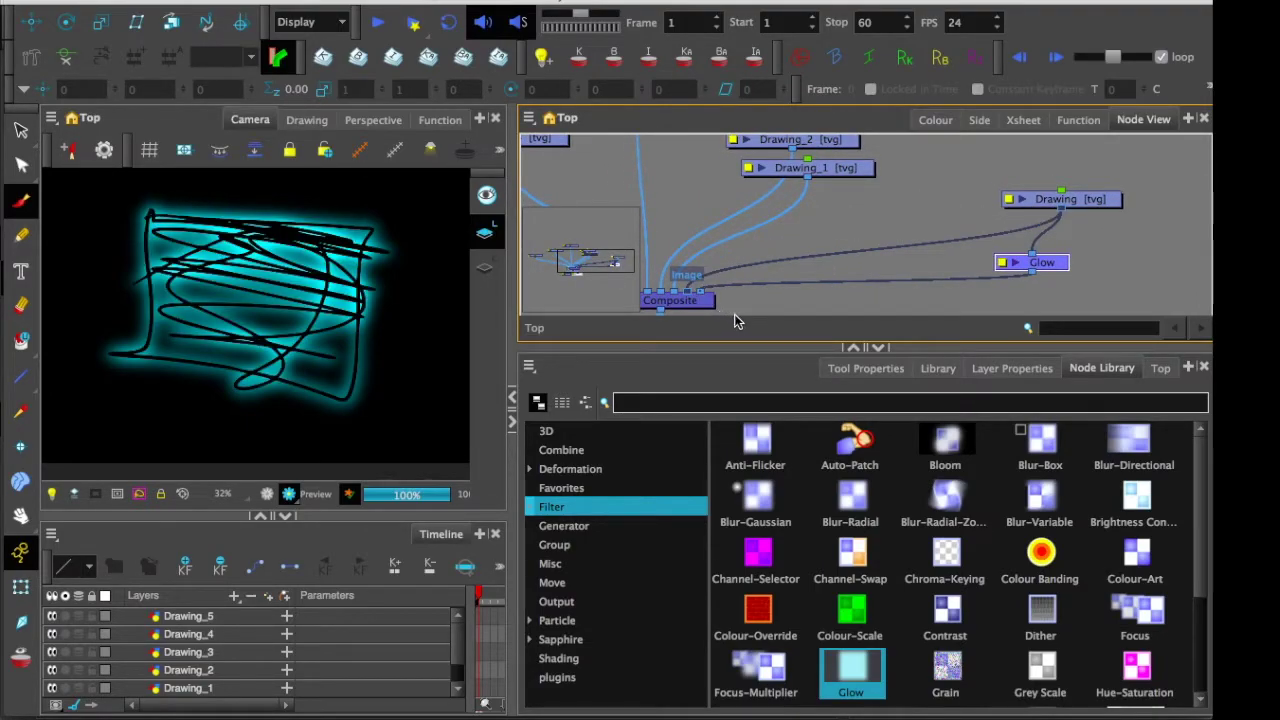
click(768, 362)
click(1062, 209)
click(234, 292)
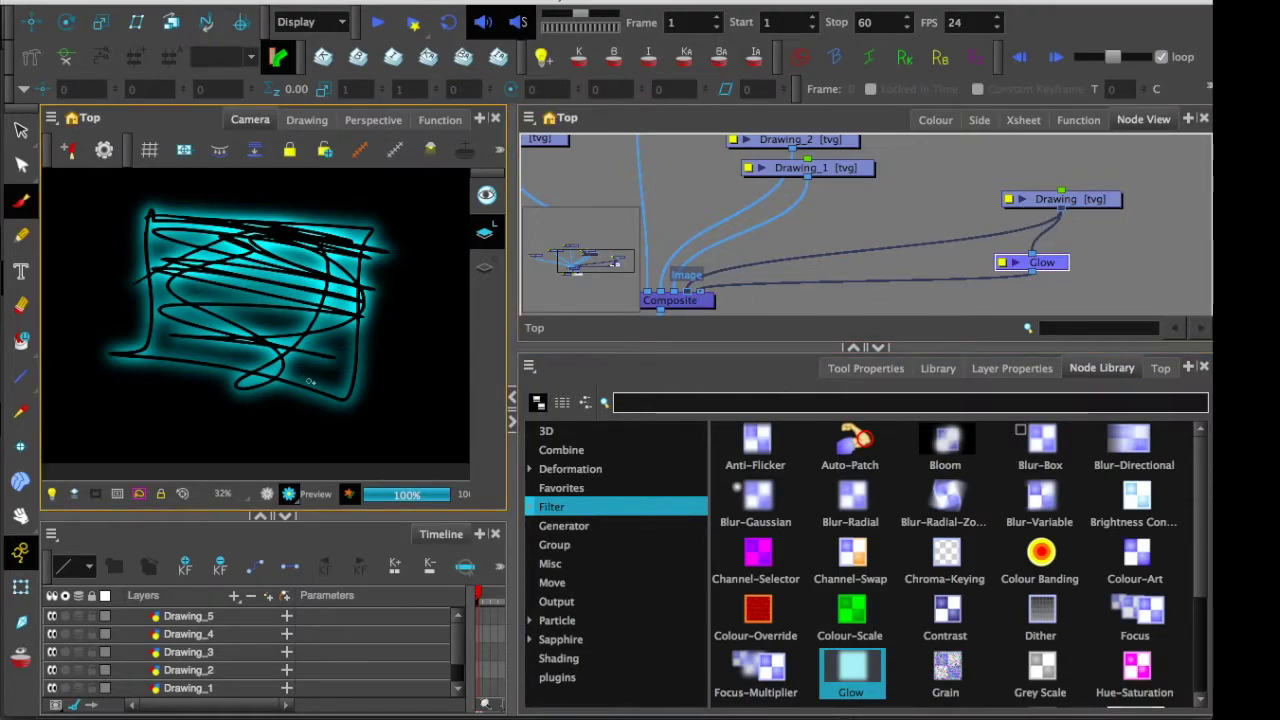
Step: Add a second Glow node beside the first and connect it between the Drawing node and the Composite
mouse_move(1039, 258)
mouse_down()
mouse_move(1021, 275)
mouse_move(1041, 268)
mouse_up()
mouse_move(794, 257)
mouse_down()
mouse_move(809, 271)
mouse_move(737, 237)
mouse_move(777, 243)
mouse_move(842, 223)
mouse_up()
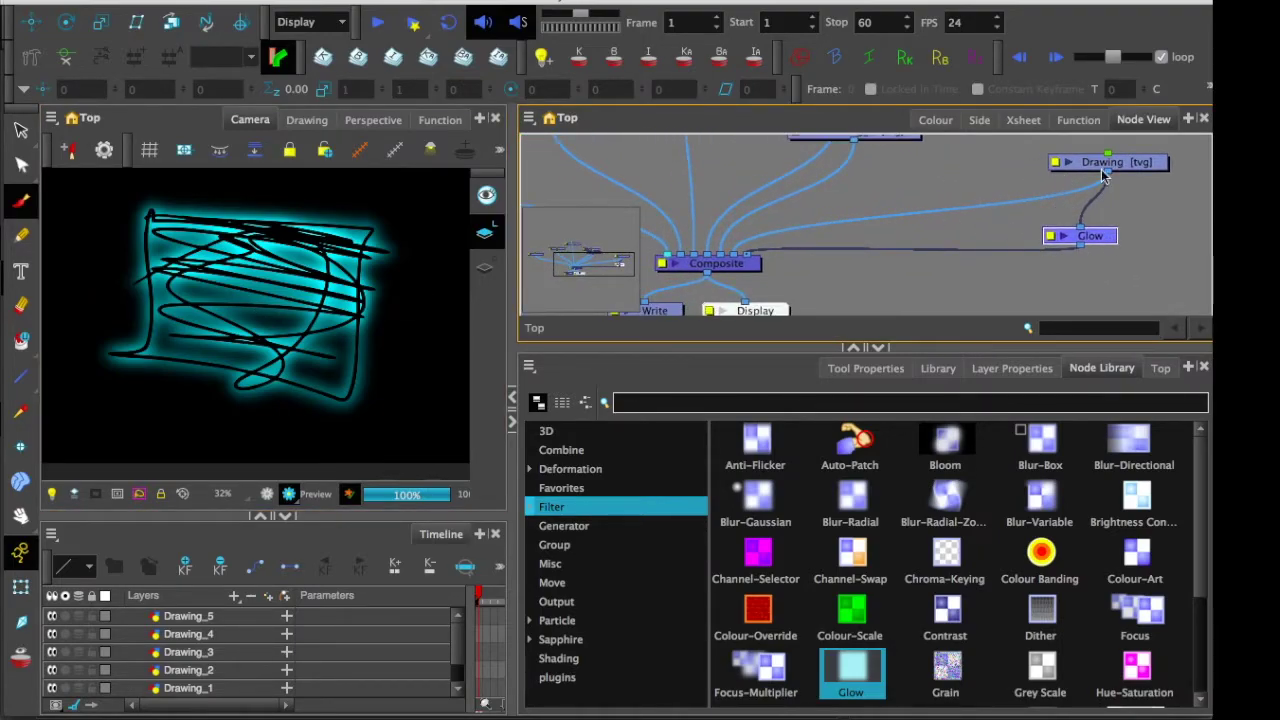
drag(1078, 246, 745, 254)
drag(858, 682, 984, 228)
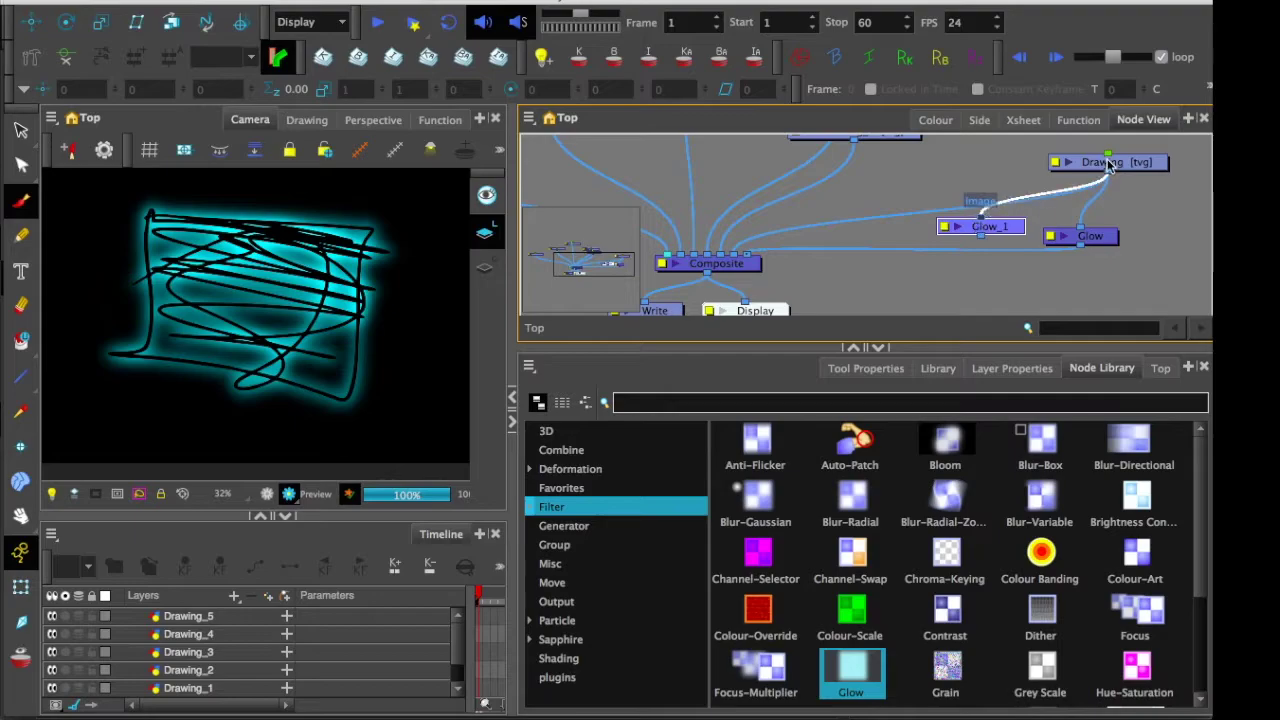
Step: Set the second Glow node's colour to yellow with red 255, green 255 and blue 0
double_click(946, 226)
click(656, 579)
drag(530, 342, 625, 437)
drag(470, 178, 626, 178)
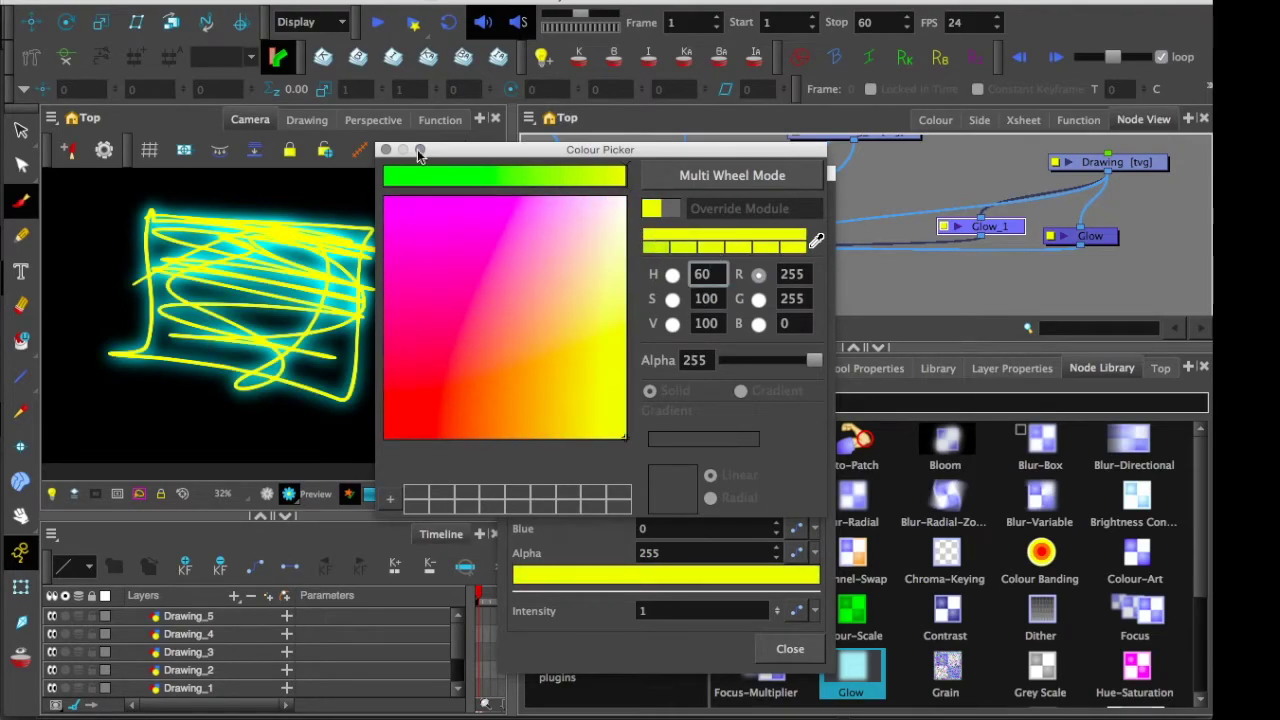
click(387, 149)
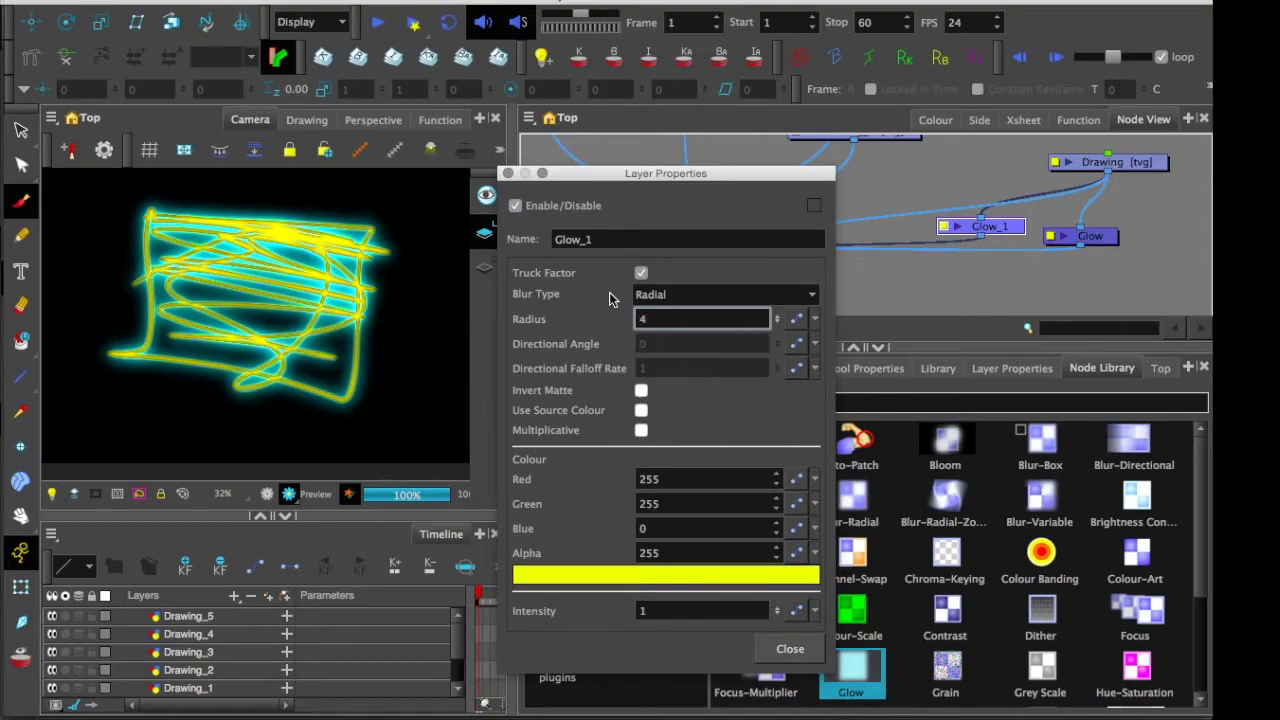
Step: Finish editing the second Glow node's properties and resize the Node View and Node Library so the library gets most of the space
click(790, 648)
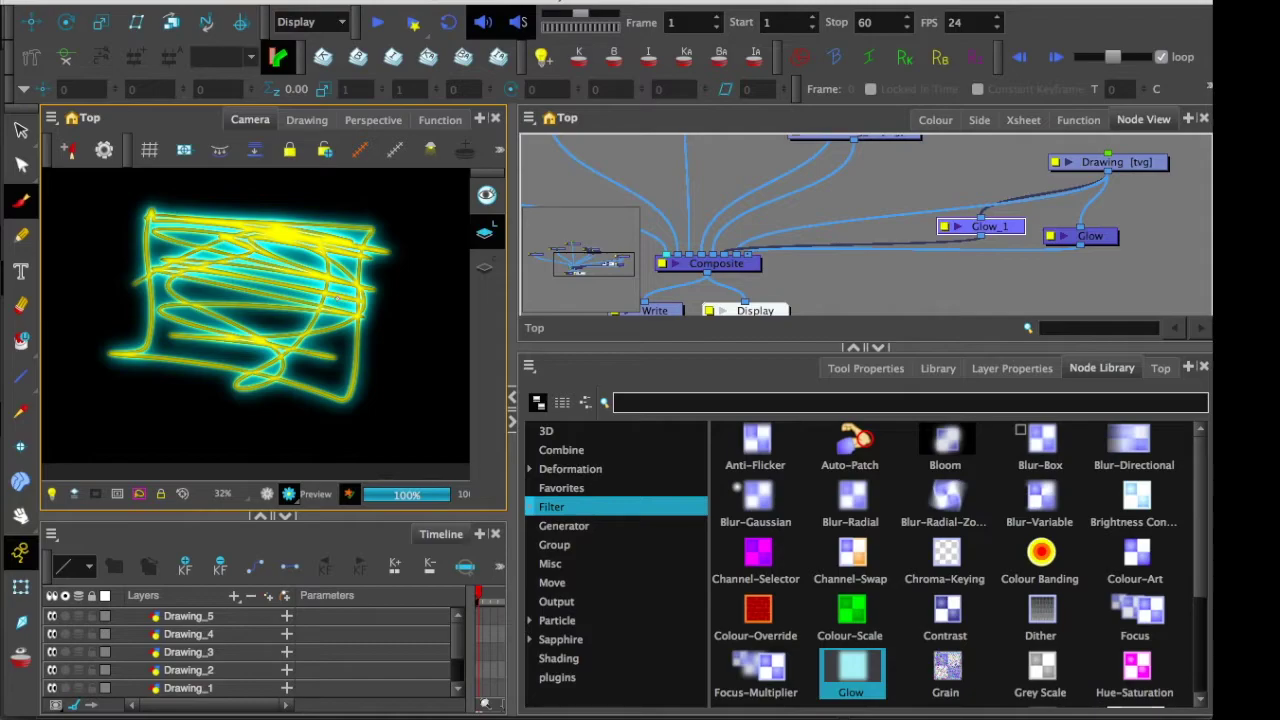
drag(669, 297, 729, 283)
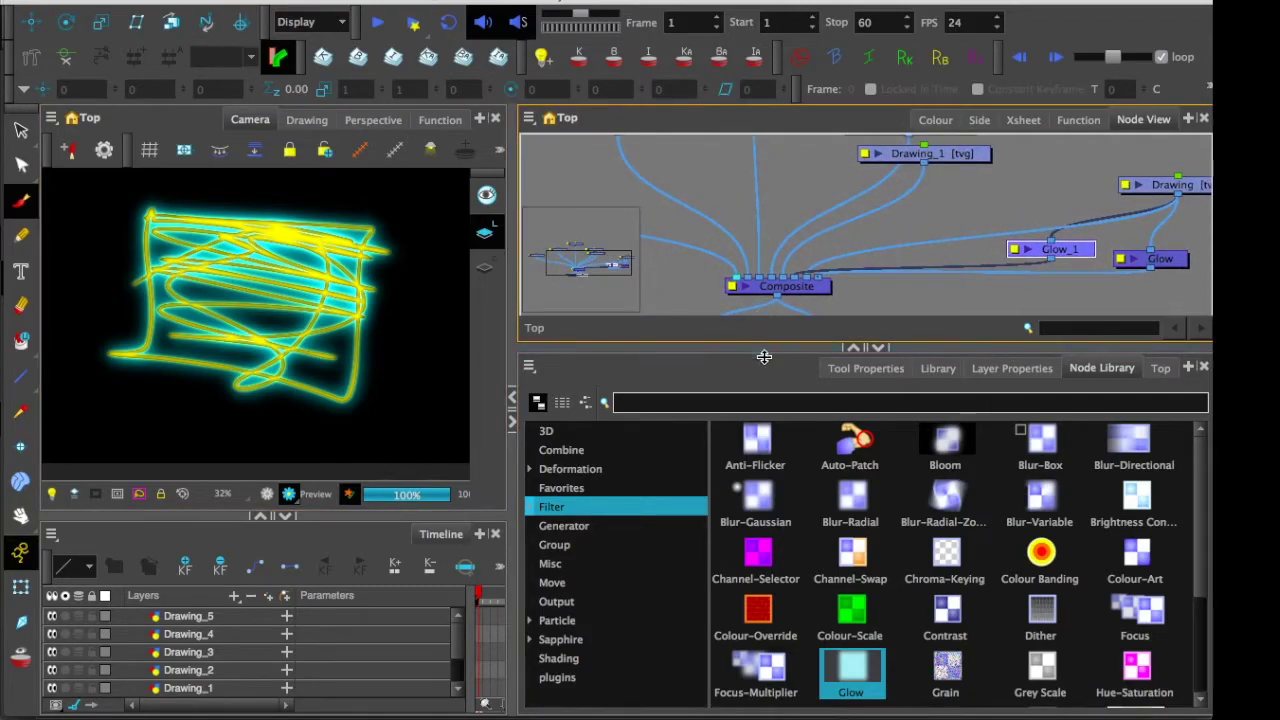
drag(765, 350, 765, 404)
drag(764, 289, 889, 306)
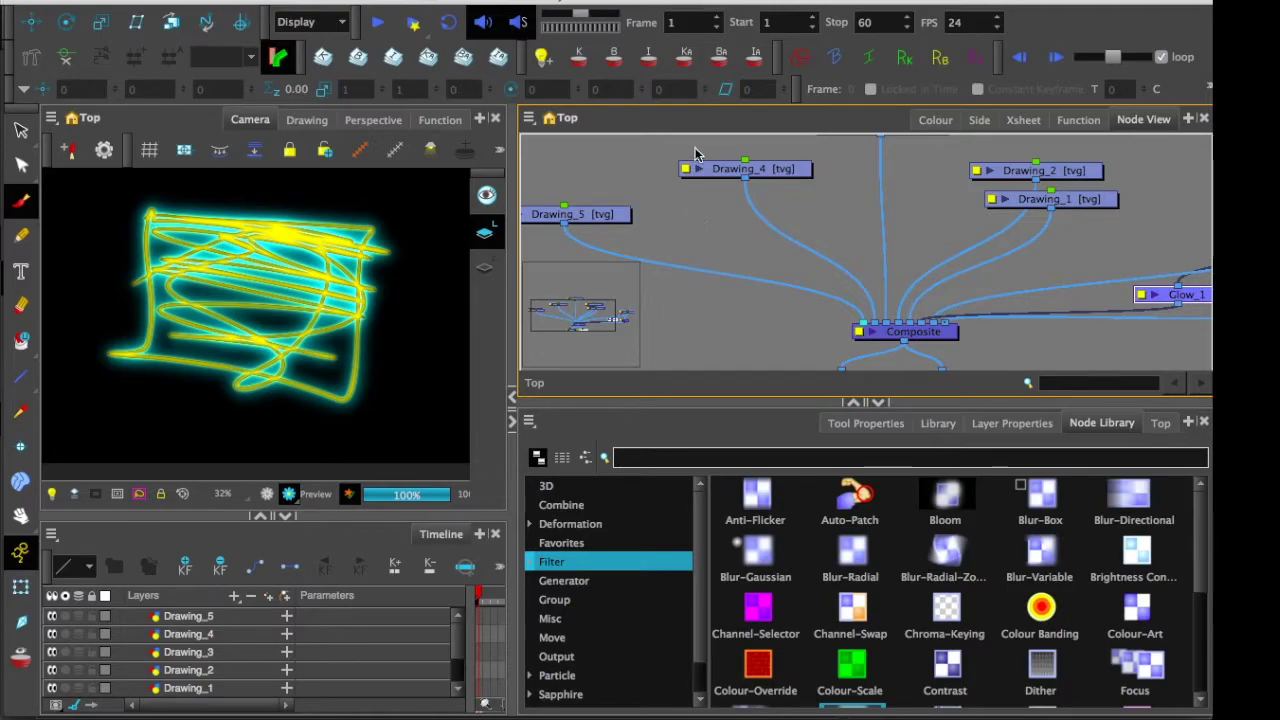
click(623, 427)
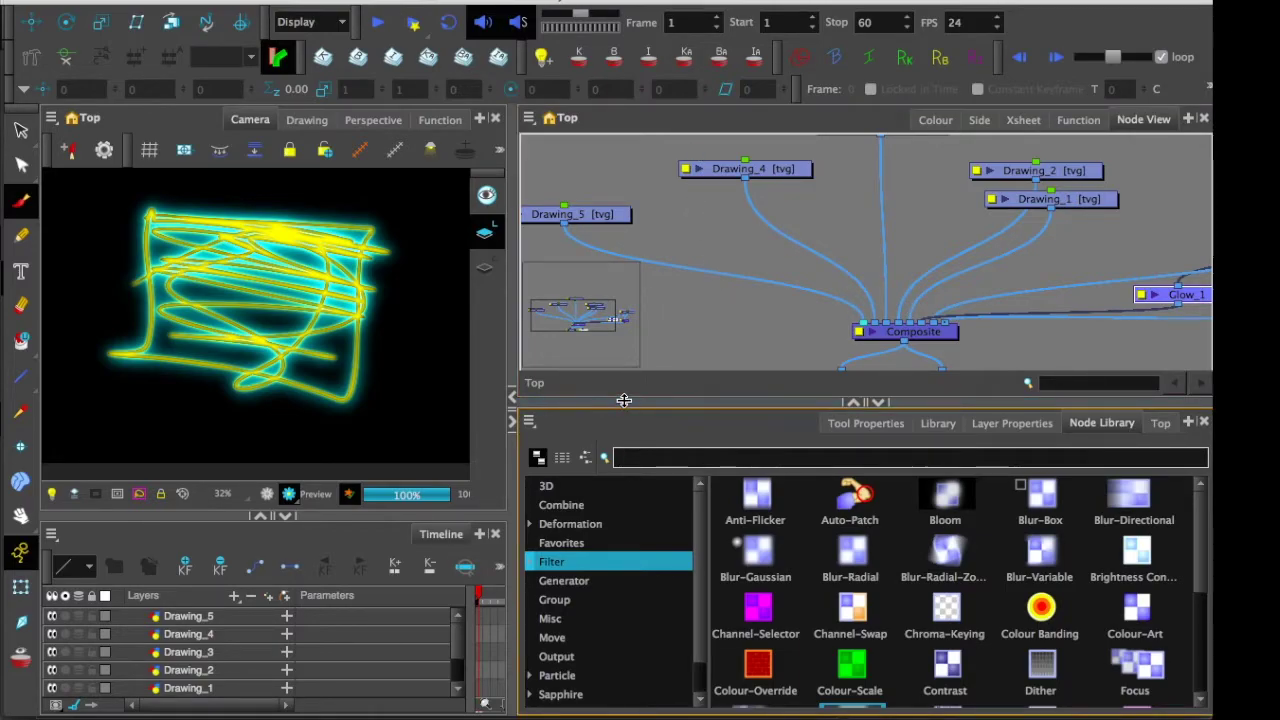
drag(625, 401, 588, 237)
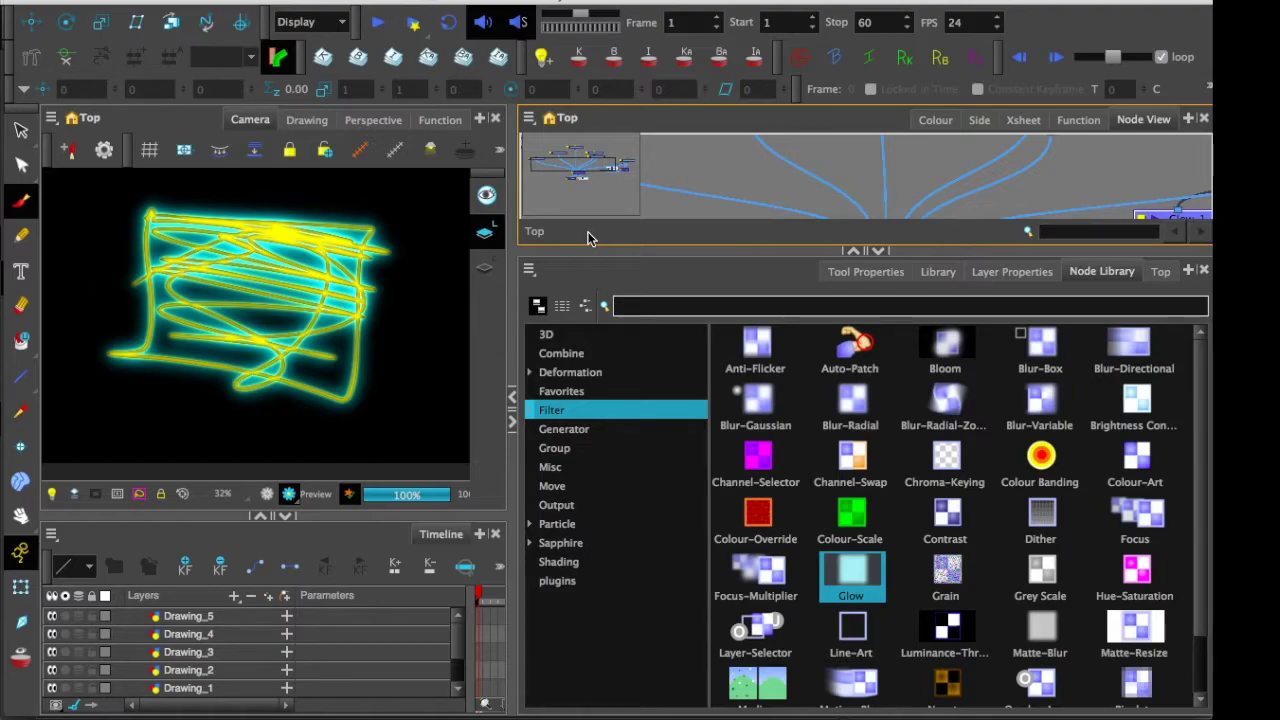
Step: Examine the Favorites nodes in the Node Library, including Blur-Gaussian, Camera, Cutter and Glow
click(560, 390)
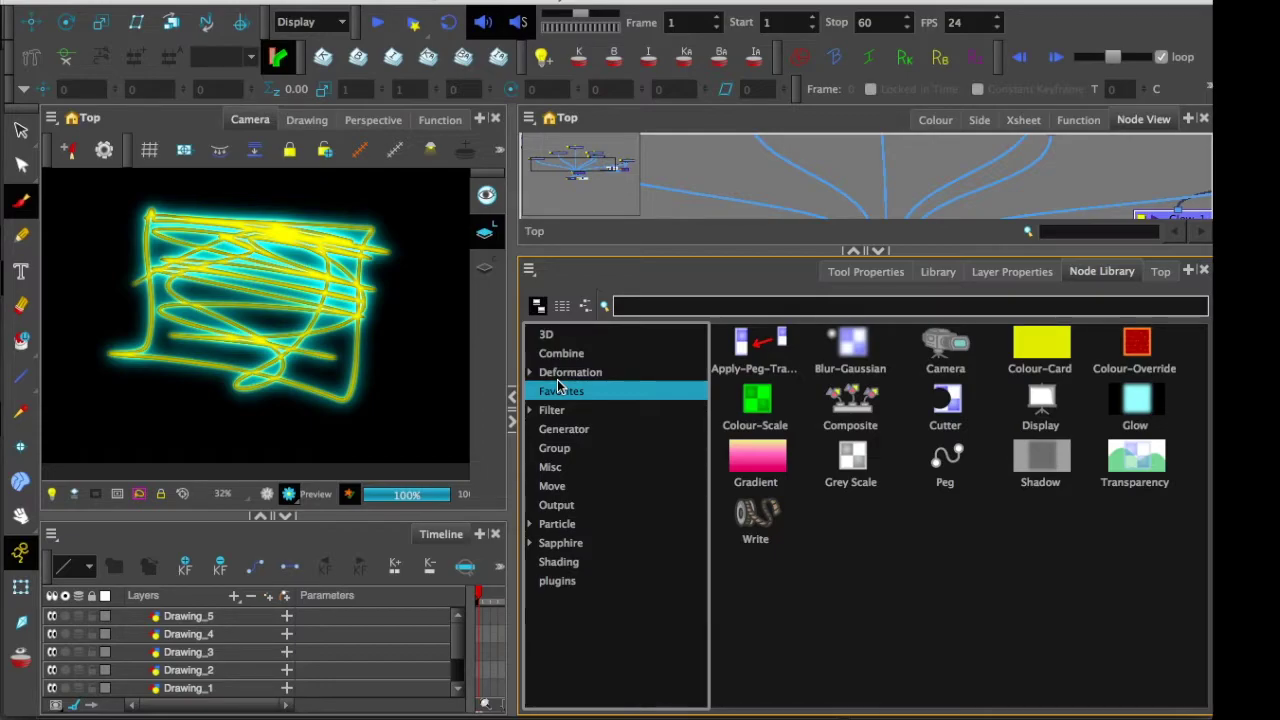
click(756, 345)
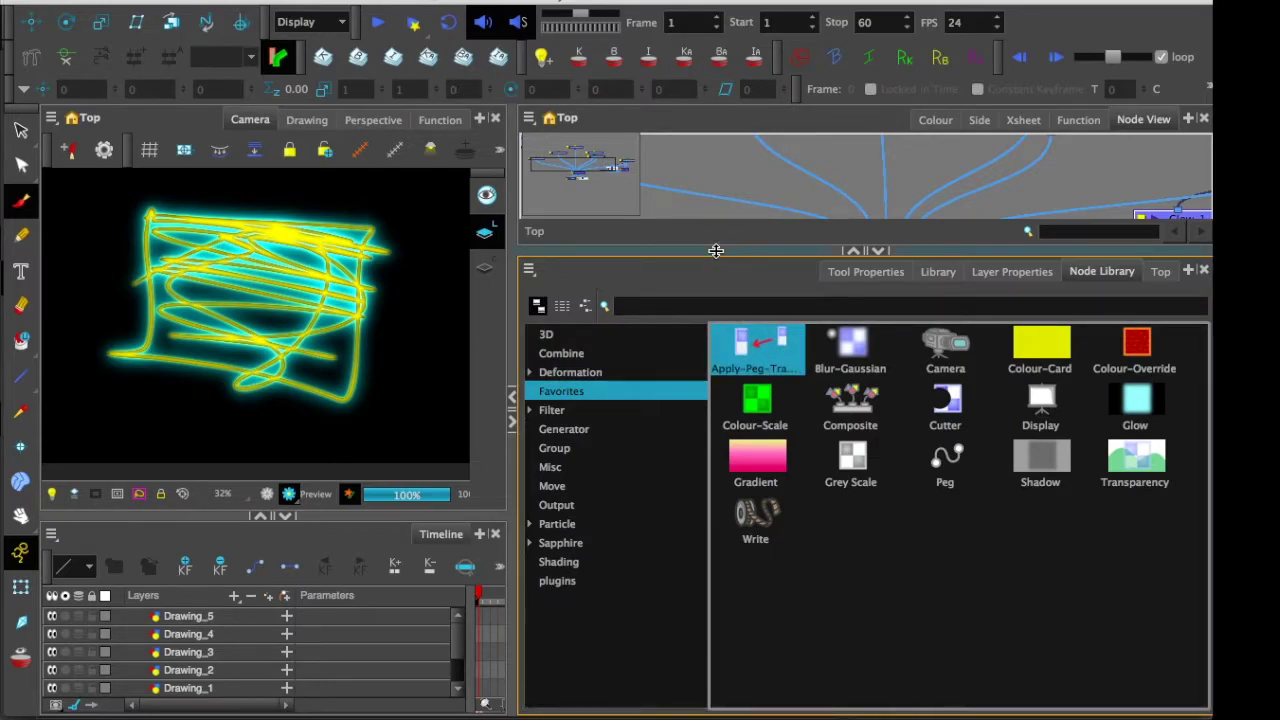
drag(716, 250, 717, 254)
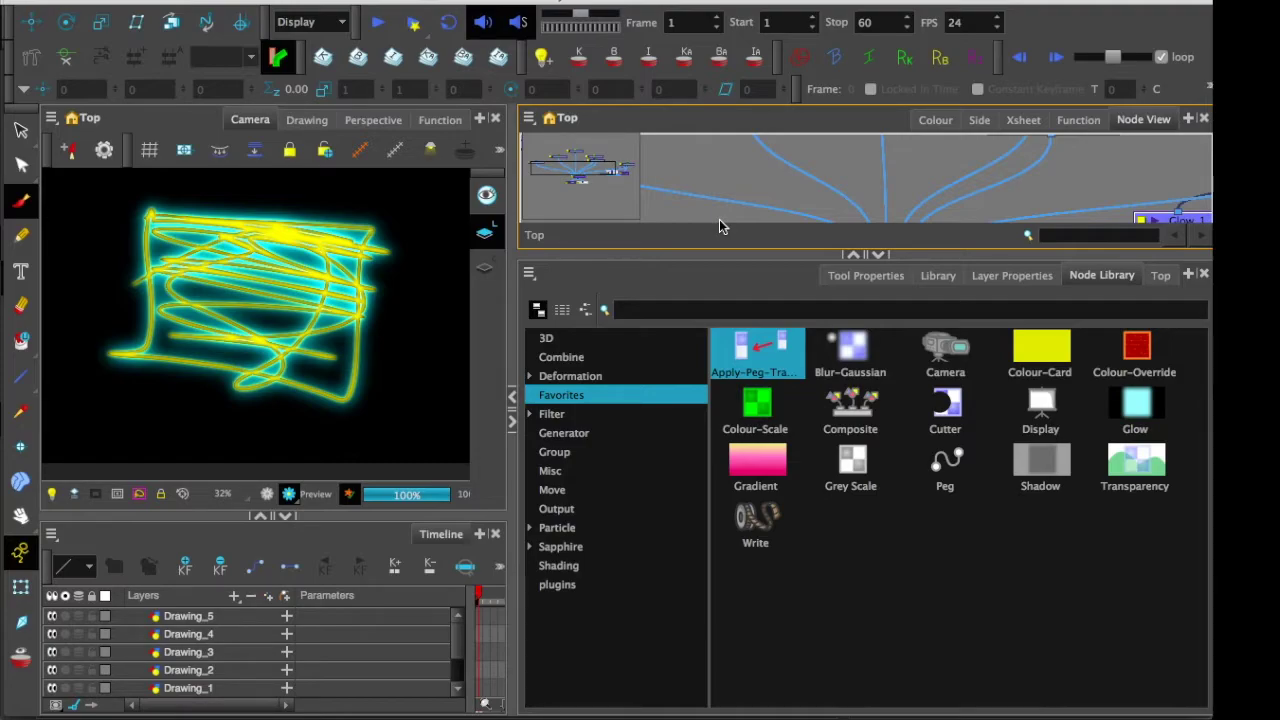
click(842, 347)
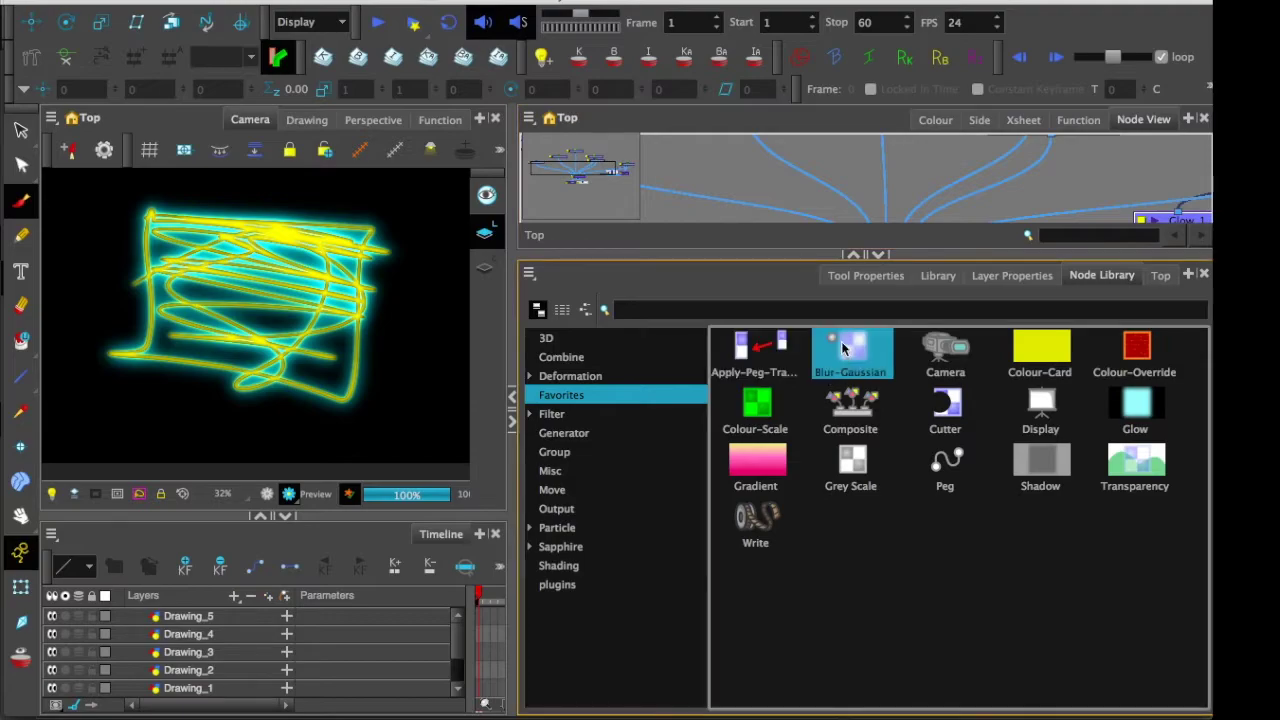
click(945, 350)
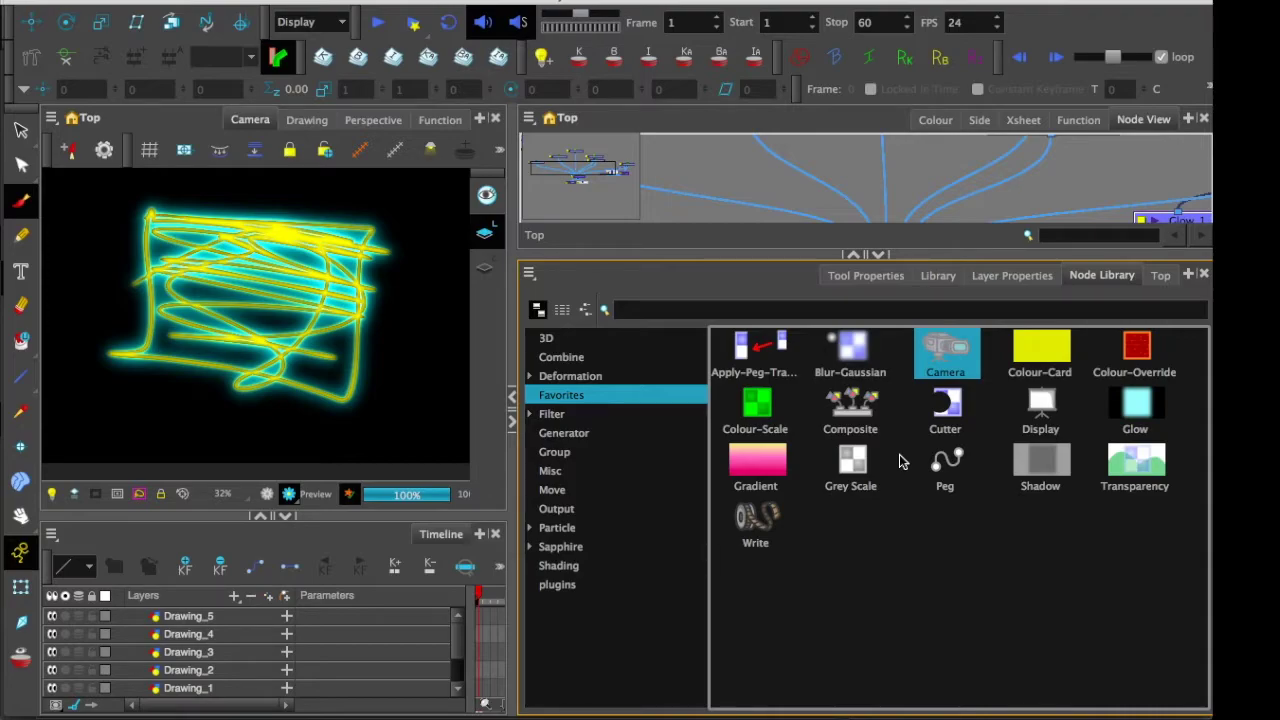
click(942, 422)
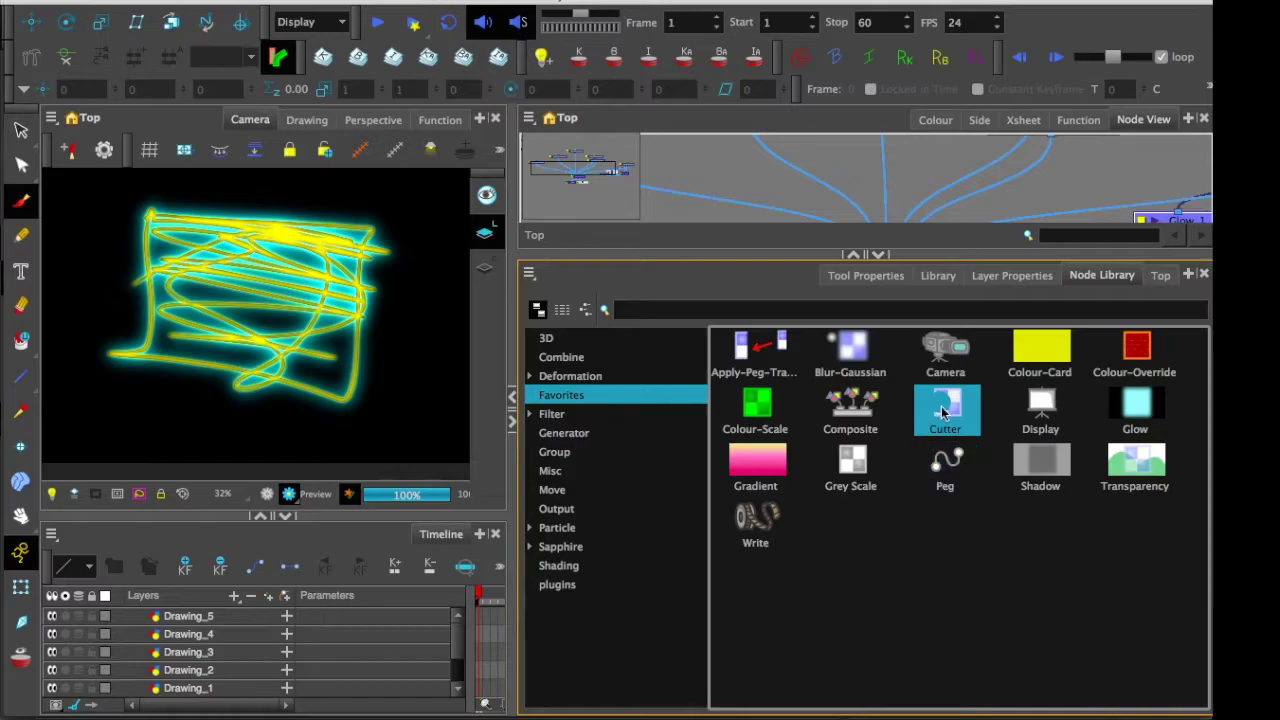
click(1122, 405)
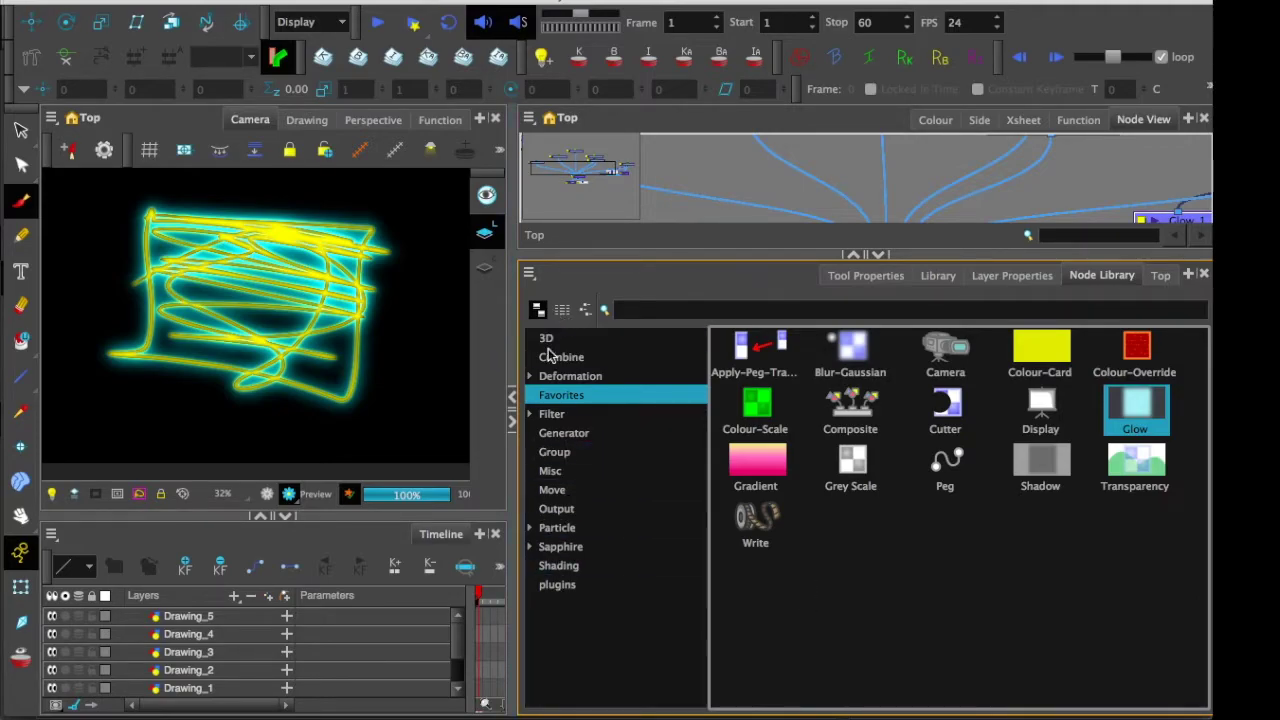
Step: Browse the Generator, Deformation and Particle categories of the Node Library and look through the particle nodes
click(556, 434)
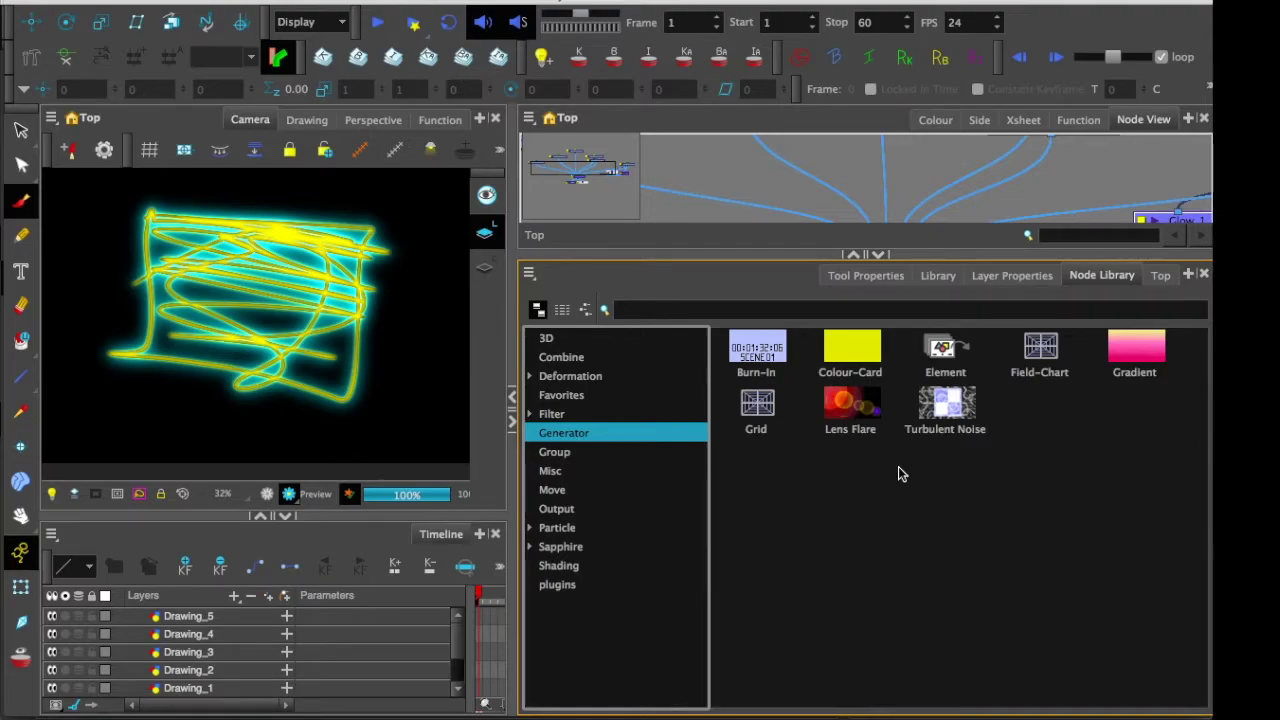
click(550, 378)
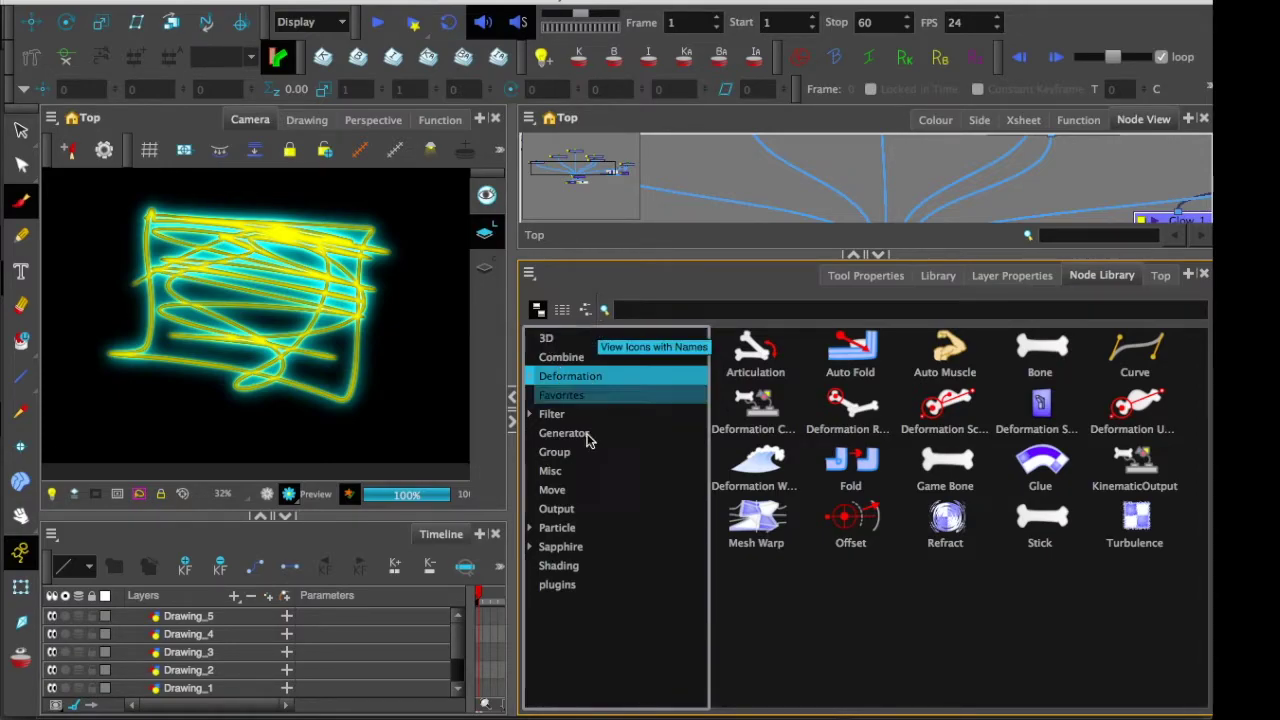
click(557, 528)
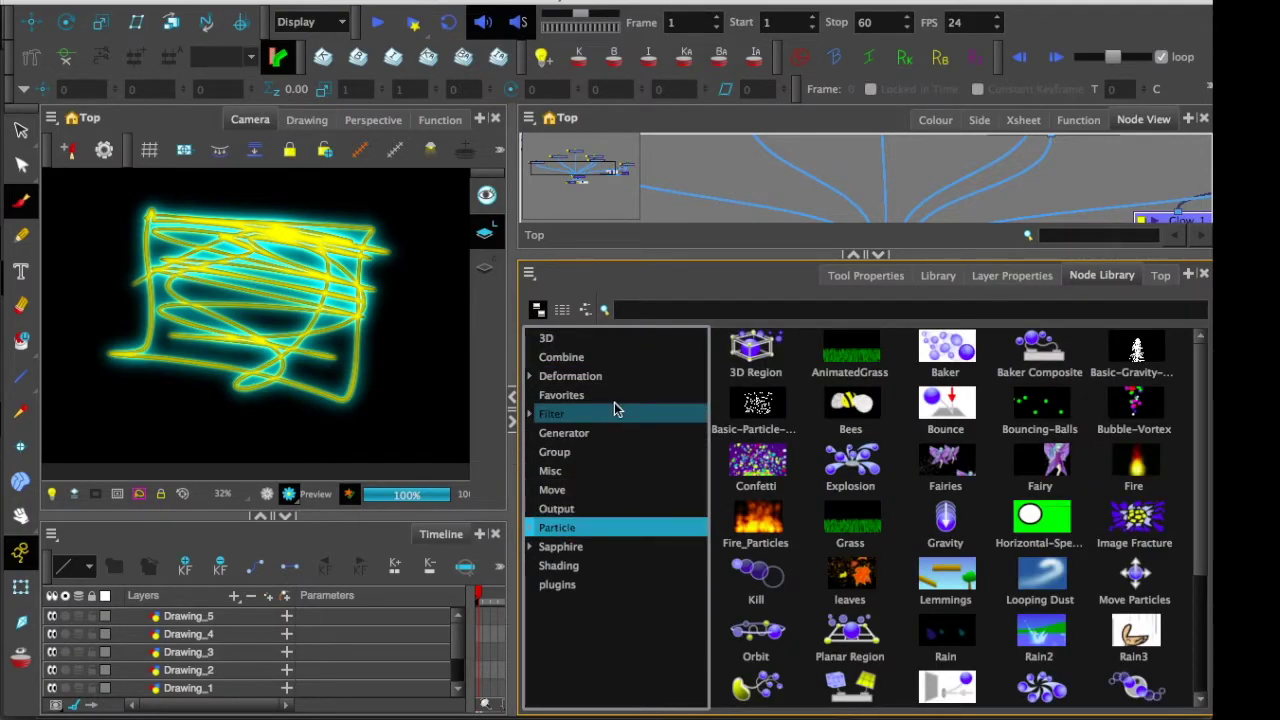
scroll(1183, 618, down, 2)
scroll(1183, 618, down, 2)
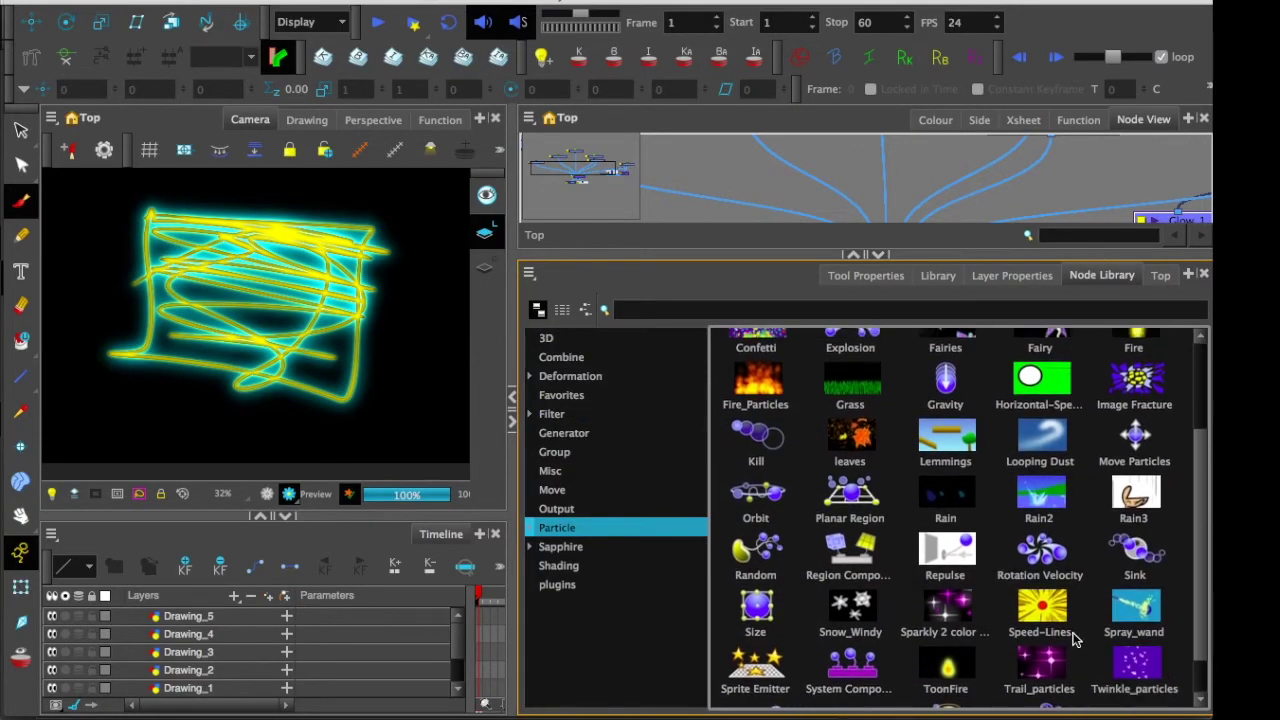
scroll(918, 540, up, 5)
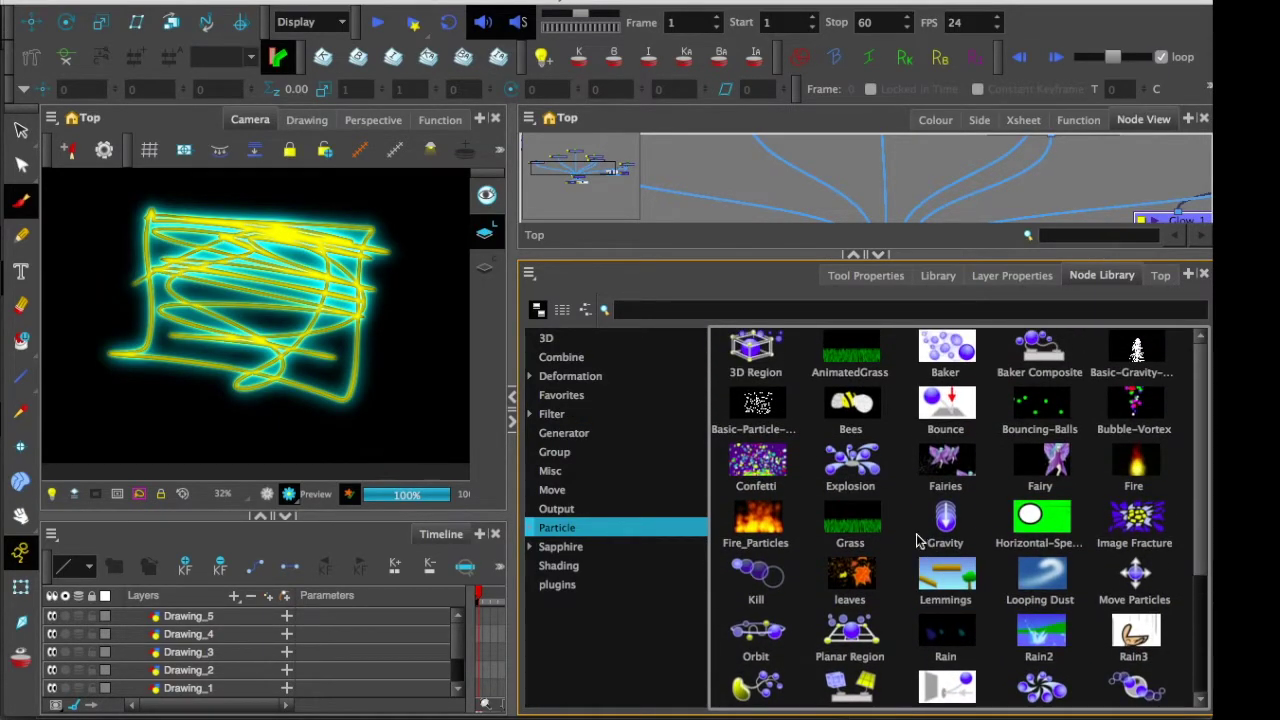
Step: Enlarge the Node View again and add the Fairies particle effect to the network, connected to the Composite
click(850, 254)
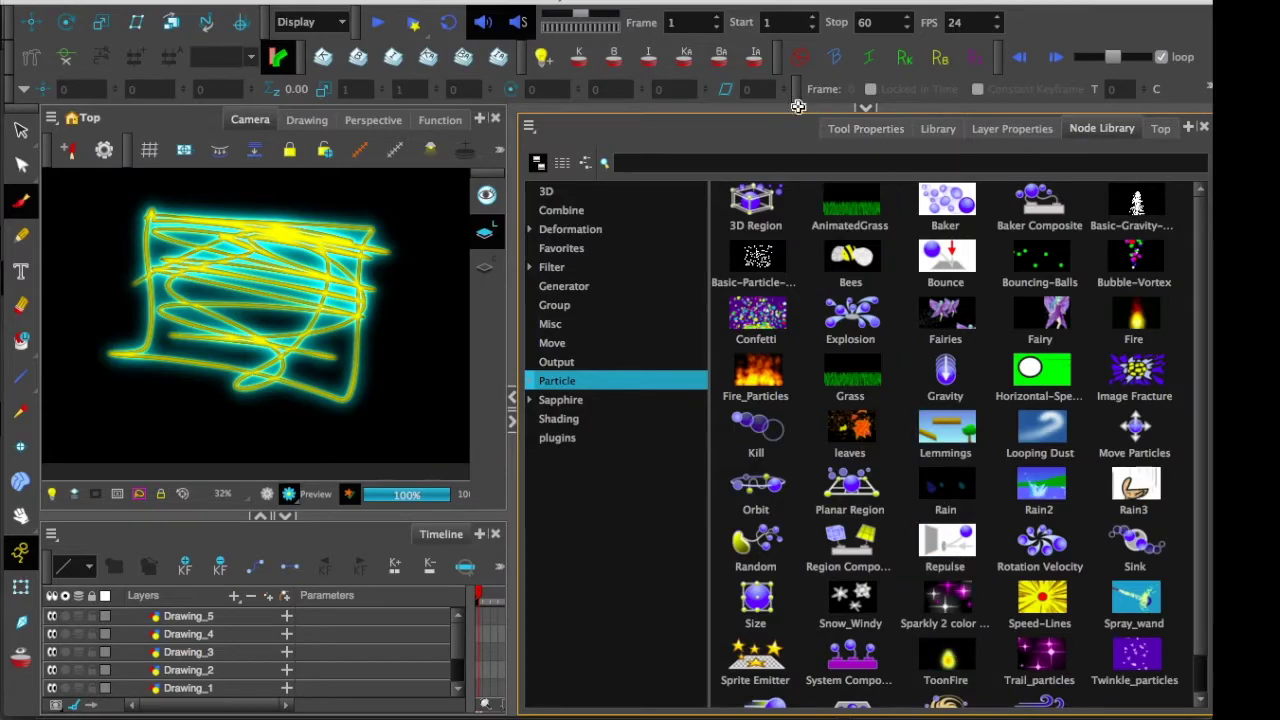
drag(787, 108, 822, 458)
drag(945, 680, 858, 362)
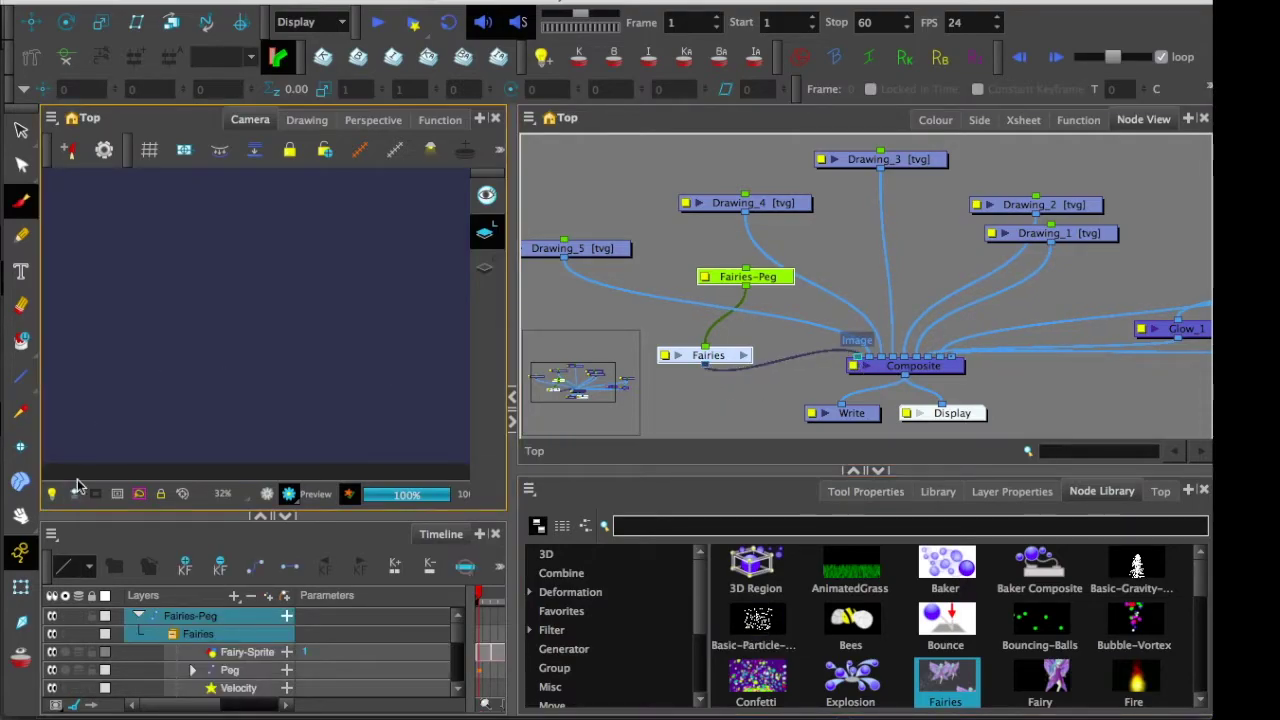
Step: Switch the Camera view out of render preview and play back the Fairies animation
click(267, 494)
key(Return)
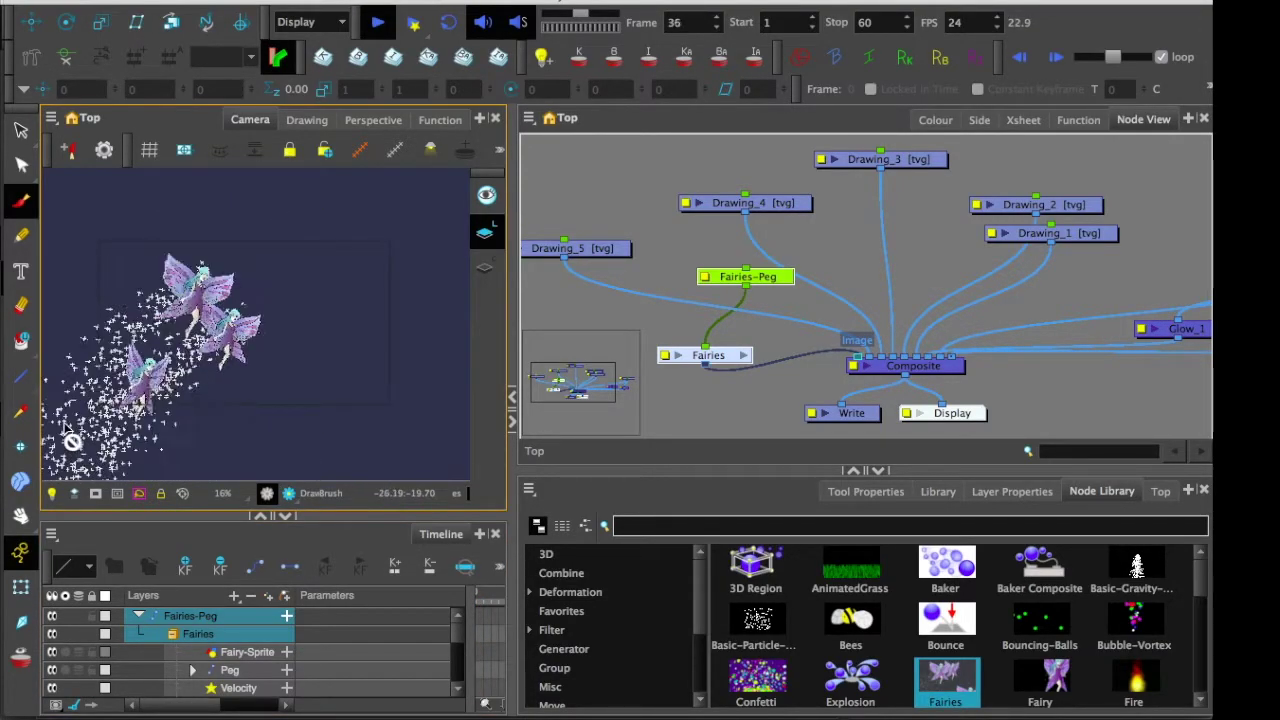
key(Return)
Step: Enter the Fairies group and examine its internal network of particle nodes
click(743, 355)
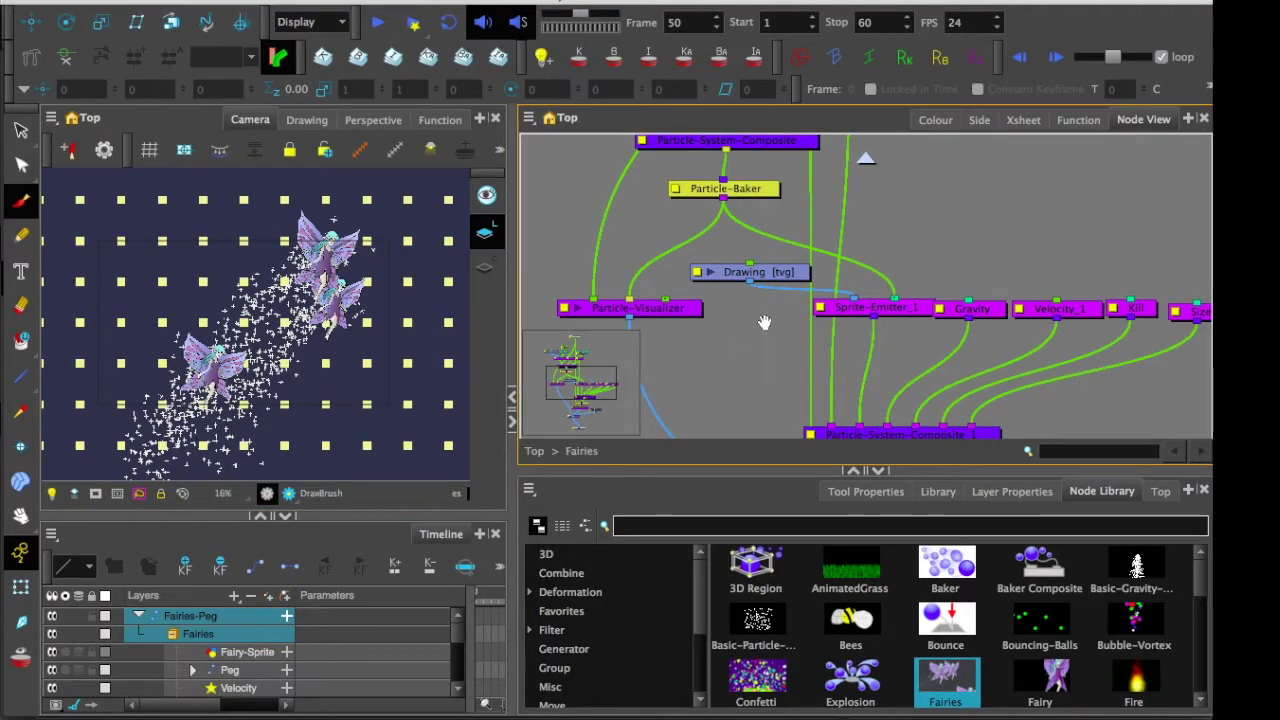
drag(697, 273, 702, 316)
key(2)
key(2)
scroll(647, 255, down, 5)
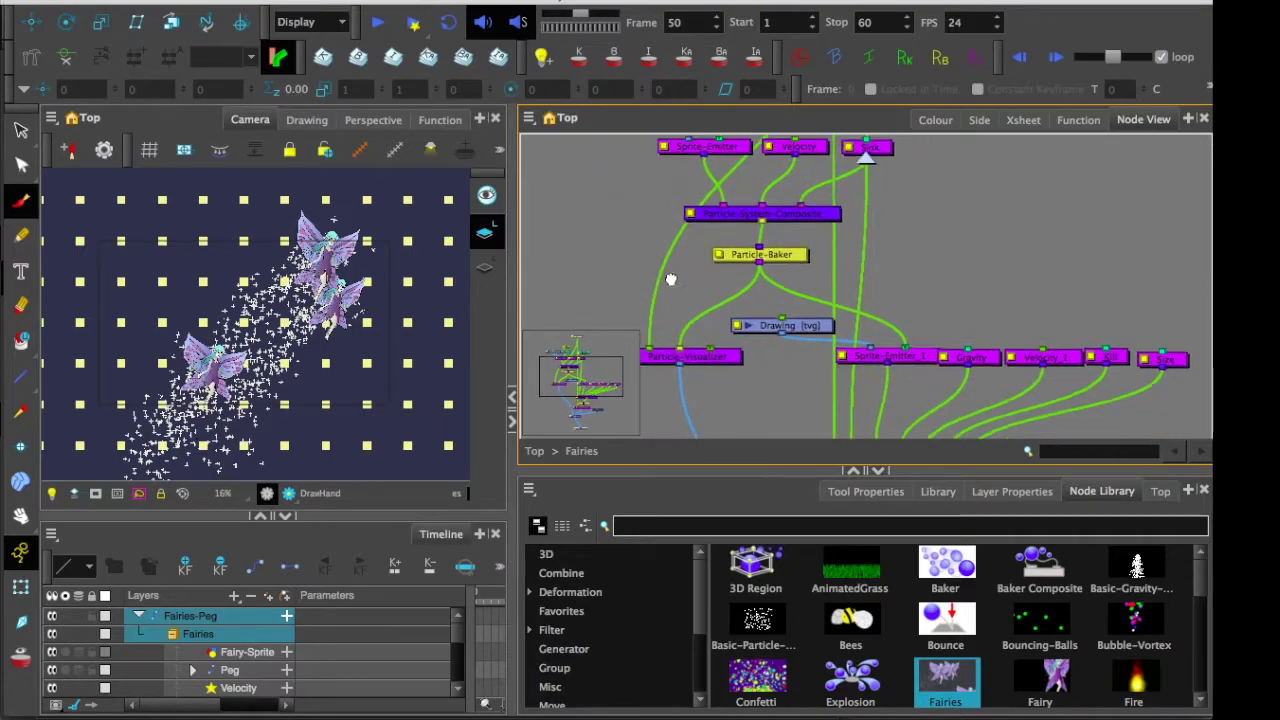
drag(678, 287, 634, 191)
click(861, 158)
scroll(830, 210, up, 3)
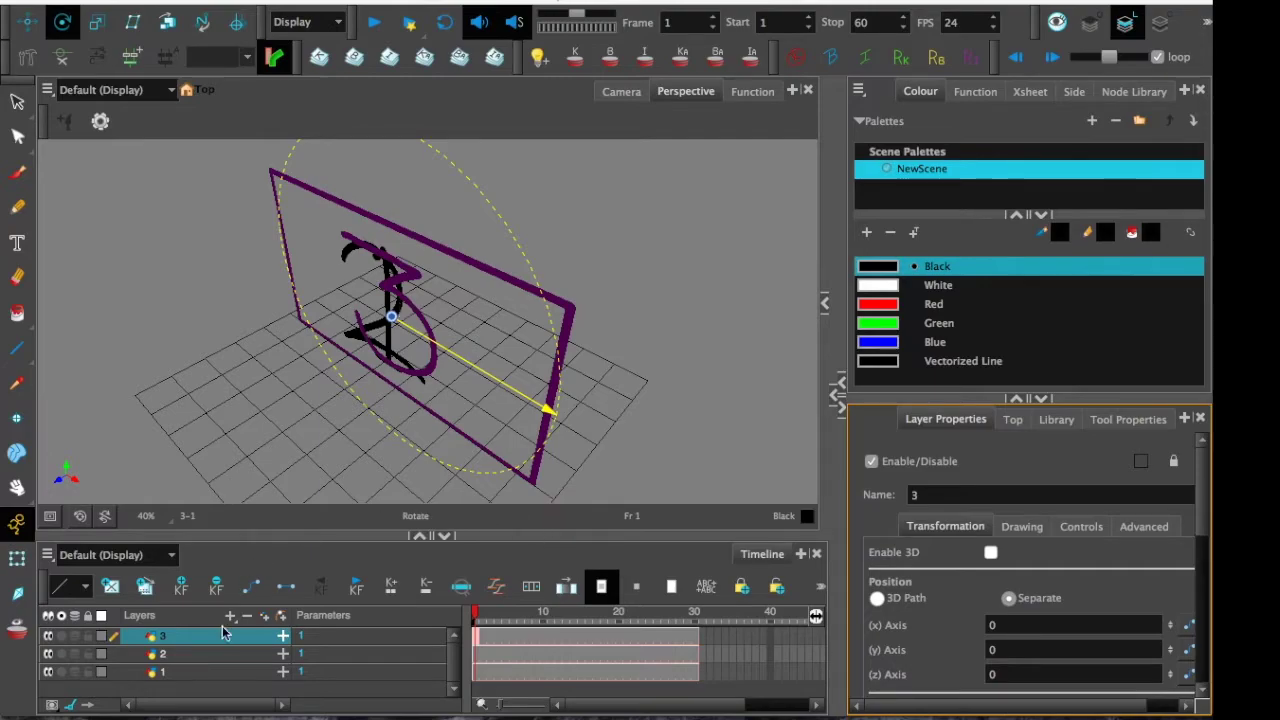
Step: Go through the drawing layers down to layer 1 and enlarge the Layer Properties to show its full transformation settings
click(209, 655)
click(206, 672)
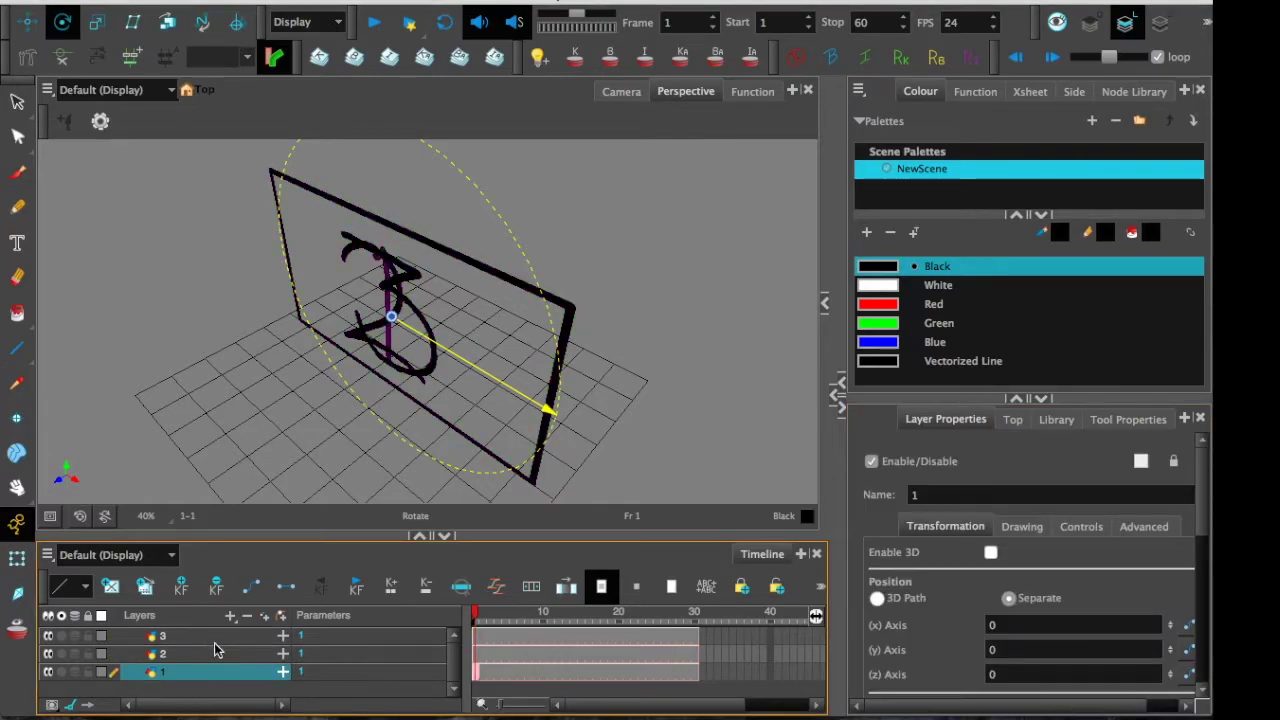
drag(899, 399, 887, 84)
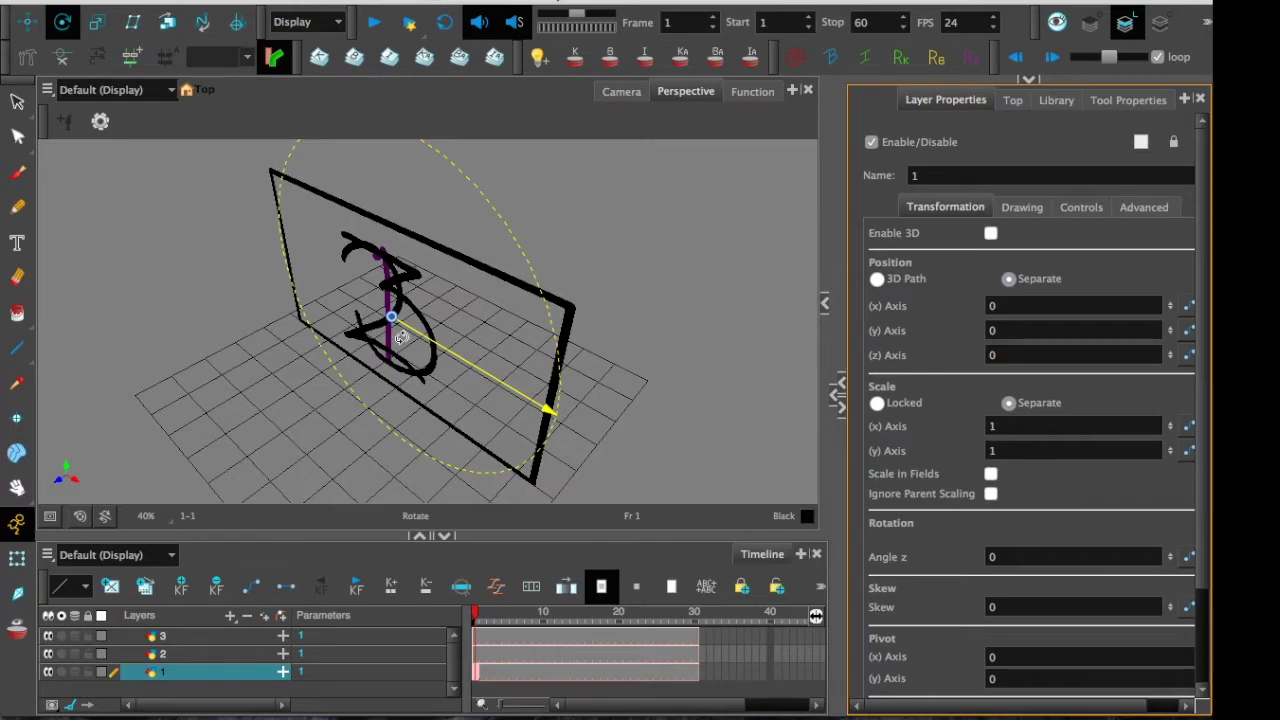
drag(295, 403, 255, 392)
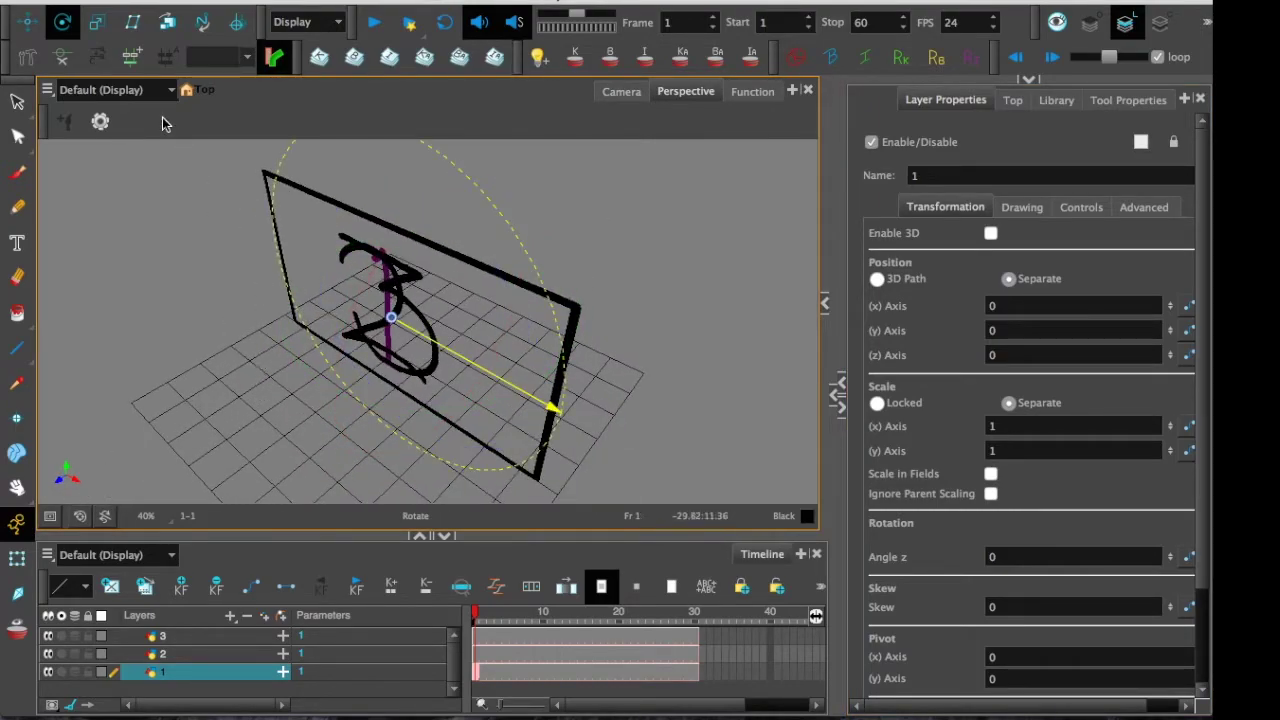
Step: Space the drawings apart in depth by translating layers 1 and 2 along the z axis, with layer 2 at about 4.46 B
click(30, 24)
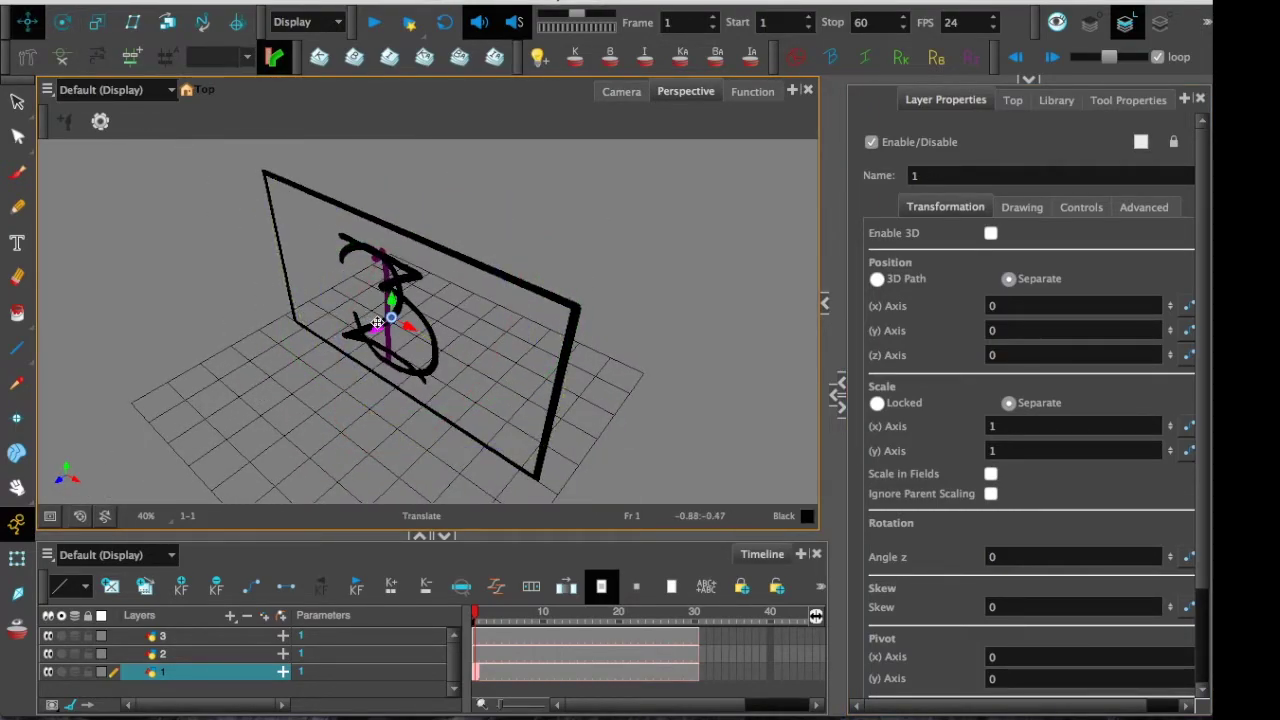
mouse_move(372, 334)
mouse_down()
mouse_move(471, 234)
mouse_move(517, 229)
mouse_move(340, 350)
mouse_move(393, 356)
mouse_move(423, 336)
mouse_up()
click(477, 662)
click(477, 654)
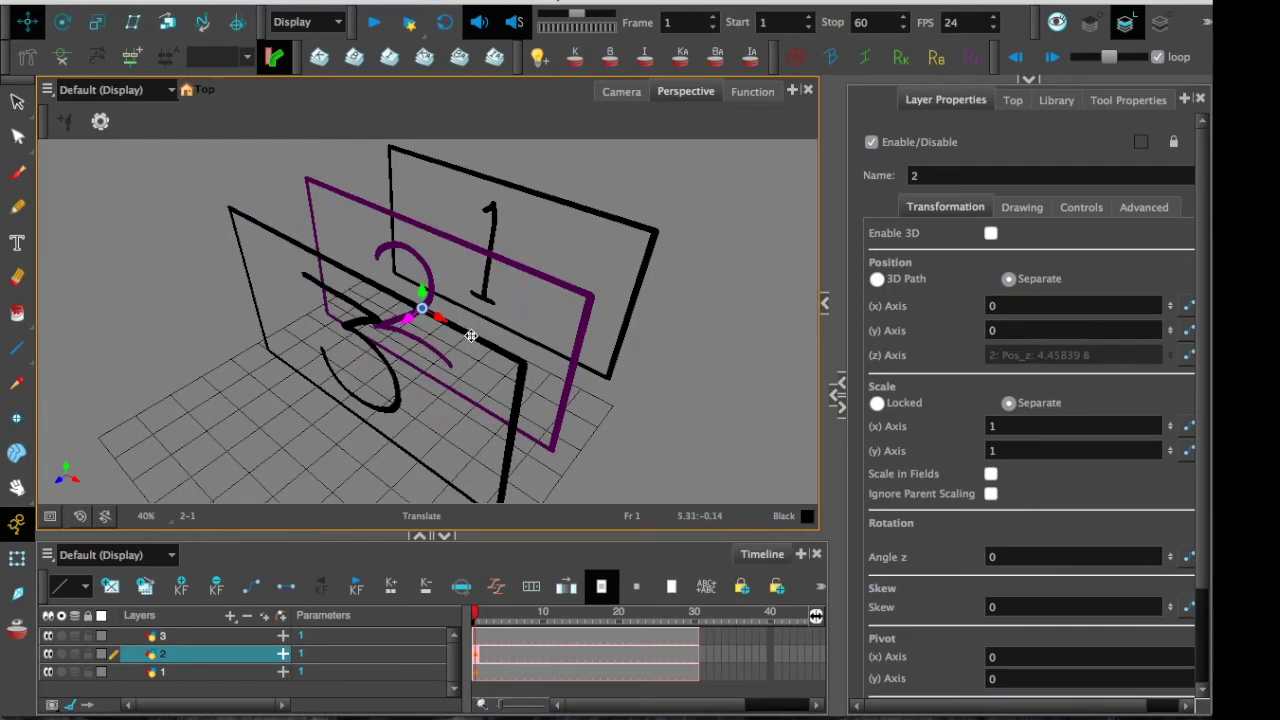
Step: Try to rotate layer 2 with the Rotate tool and enable 3D in its transformation properties
click(62, 21)
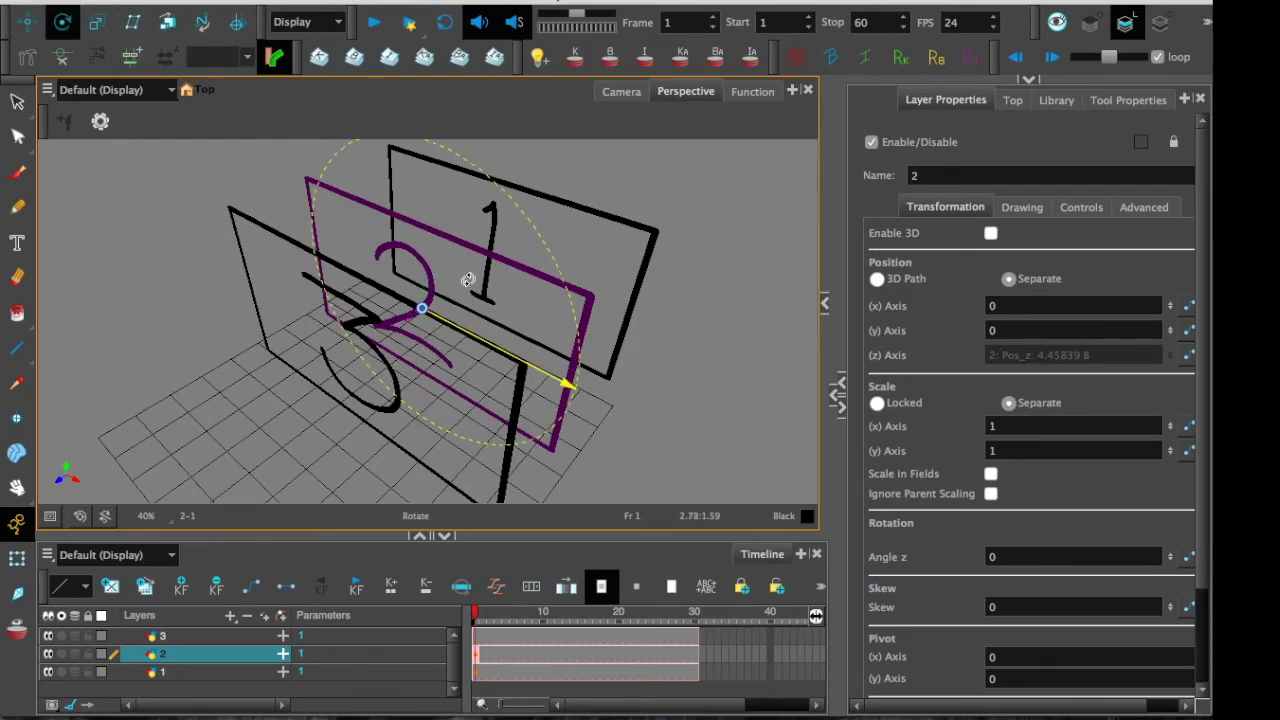
drag(569, 224, 536, 331)
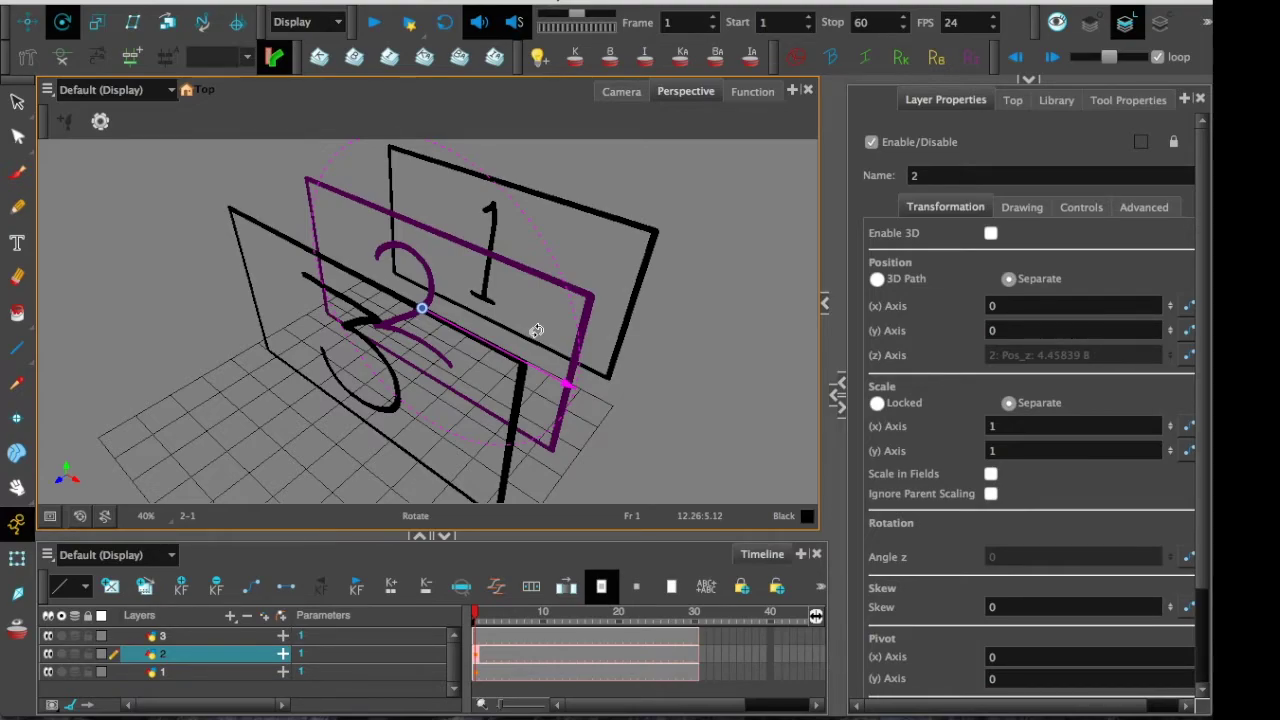
click(991, 234)
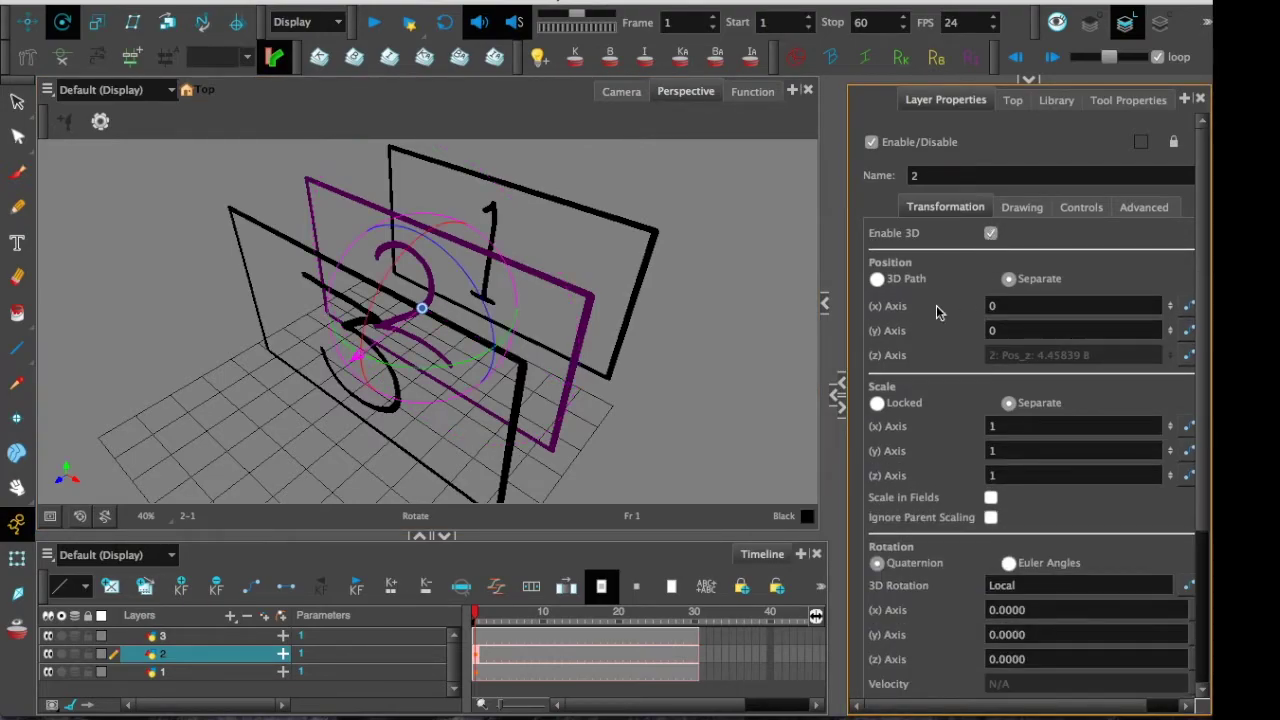
click(991, 234)
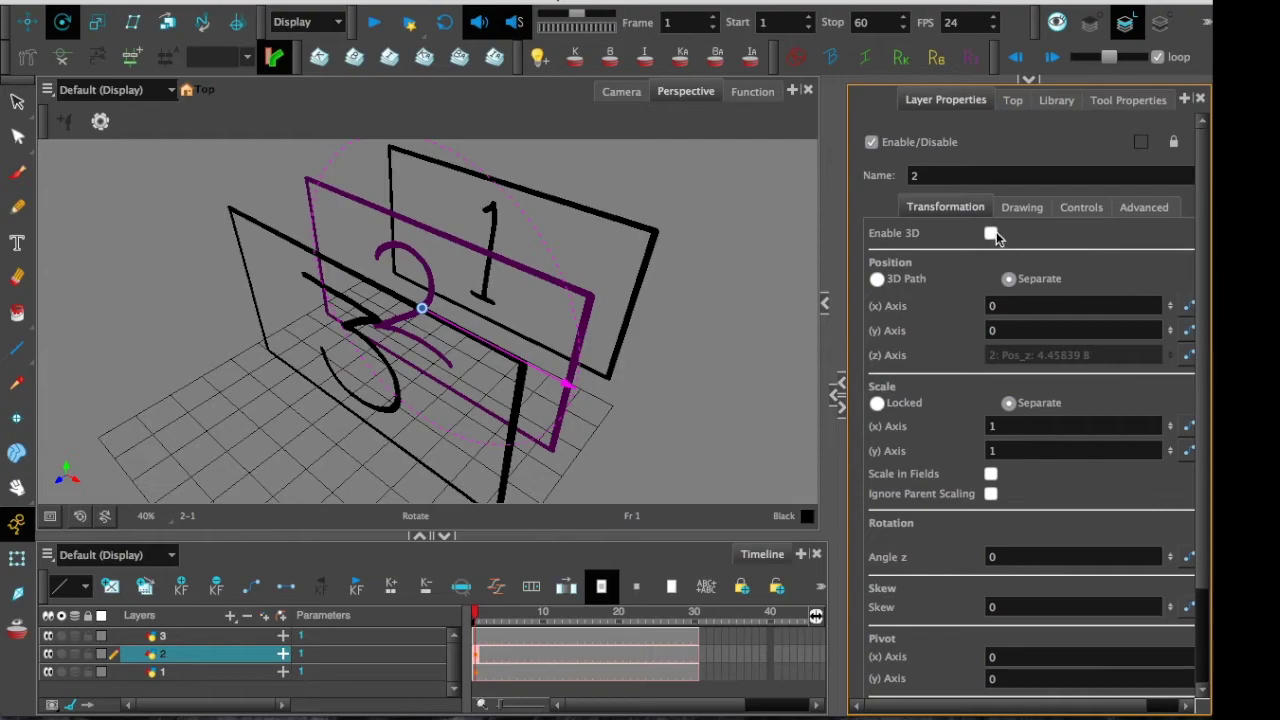
click(991, 234)
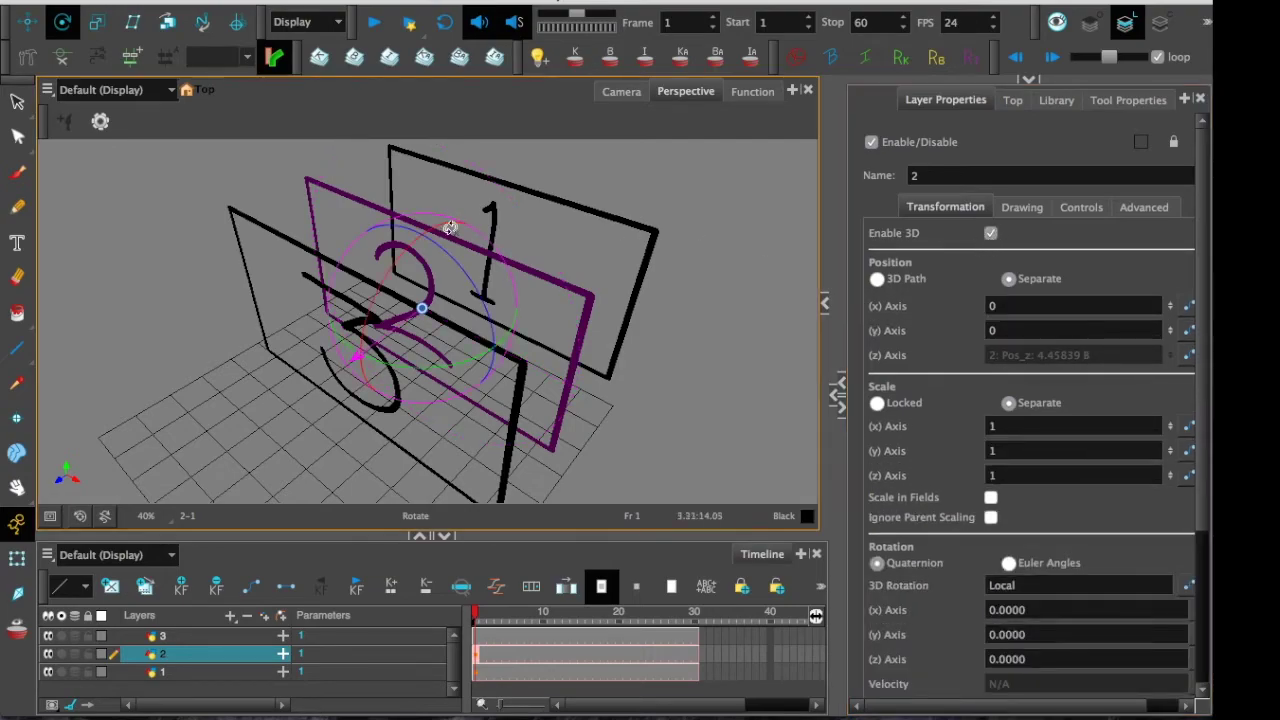
Step: Rotate layer 2 in 3D to about -89 degrees around its y axis and activate the Translate tool
drag(424, 276, 392, 302)
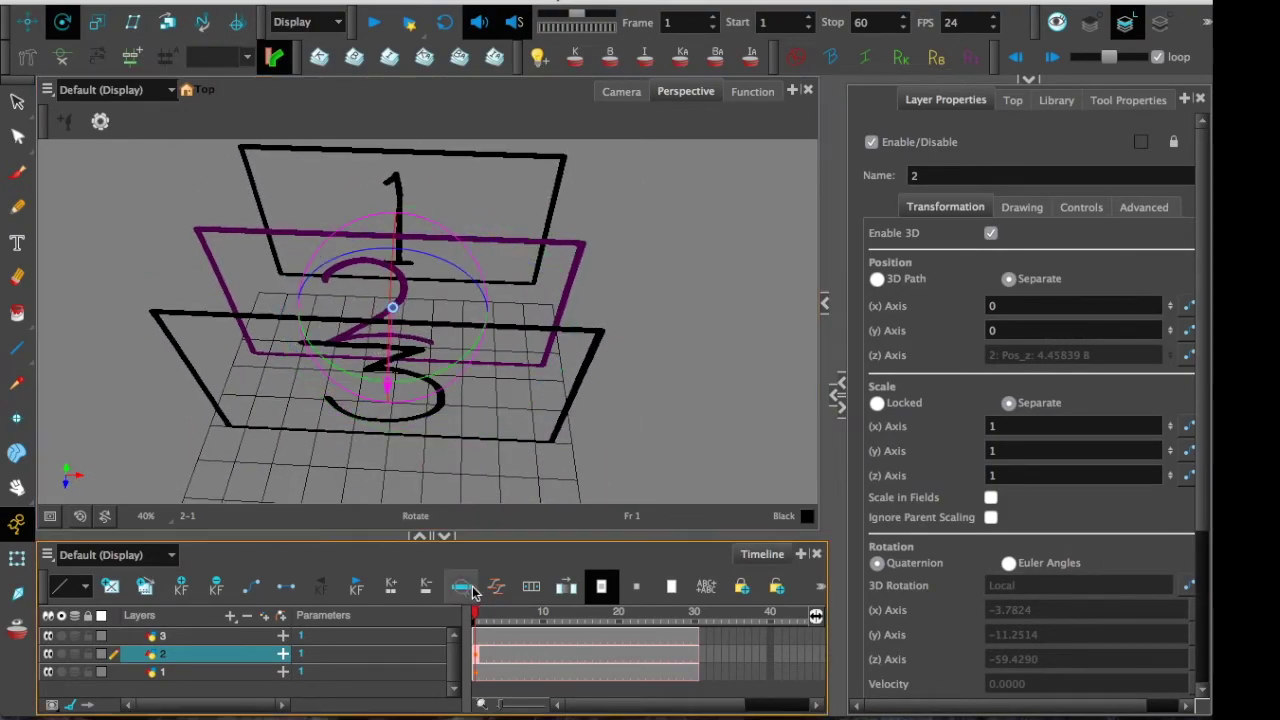
drag(464, 354, 335, 372)
key(alt+2)
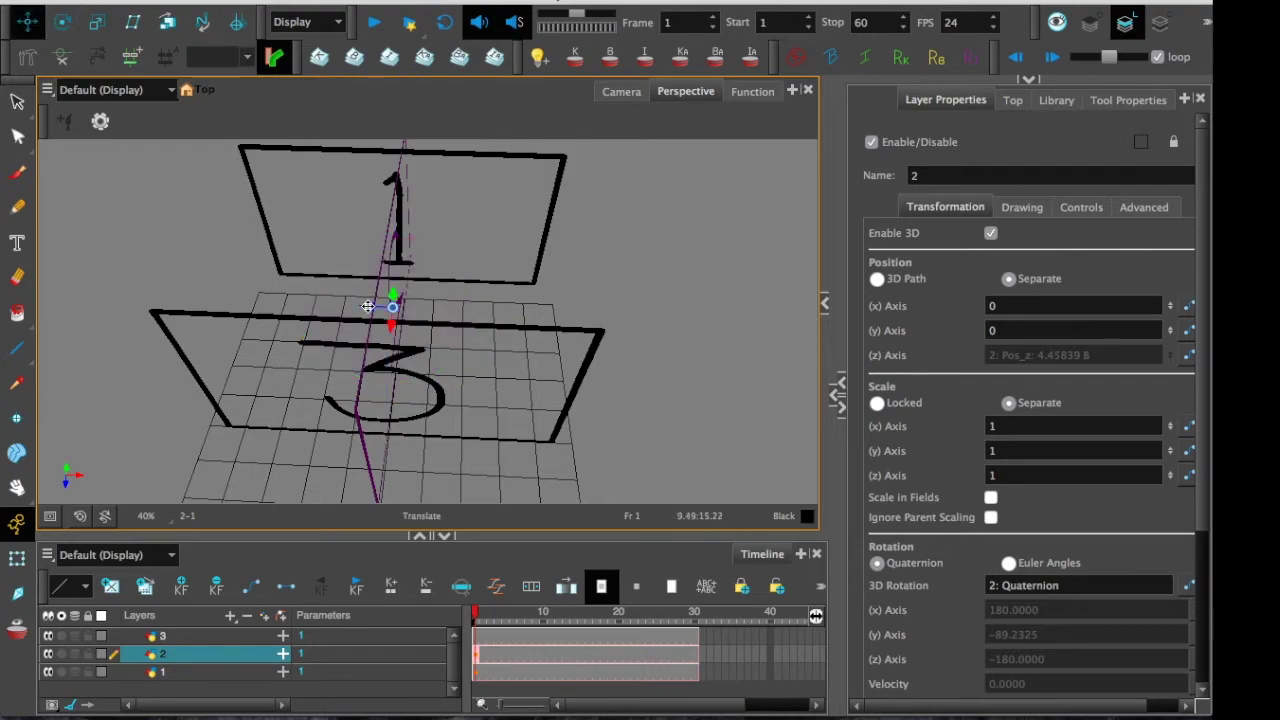
Step: Translate layer 2 sideways along the x axis to form a side wall beside layers 1 and 3, and select layer 3
drag(392, 306, 560, 282)
click(478, 640)
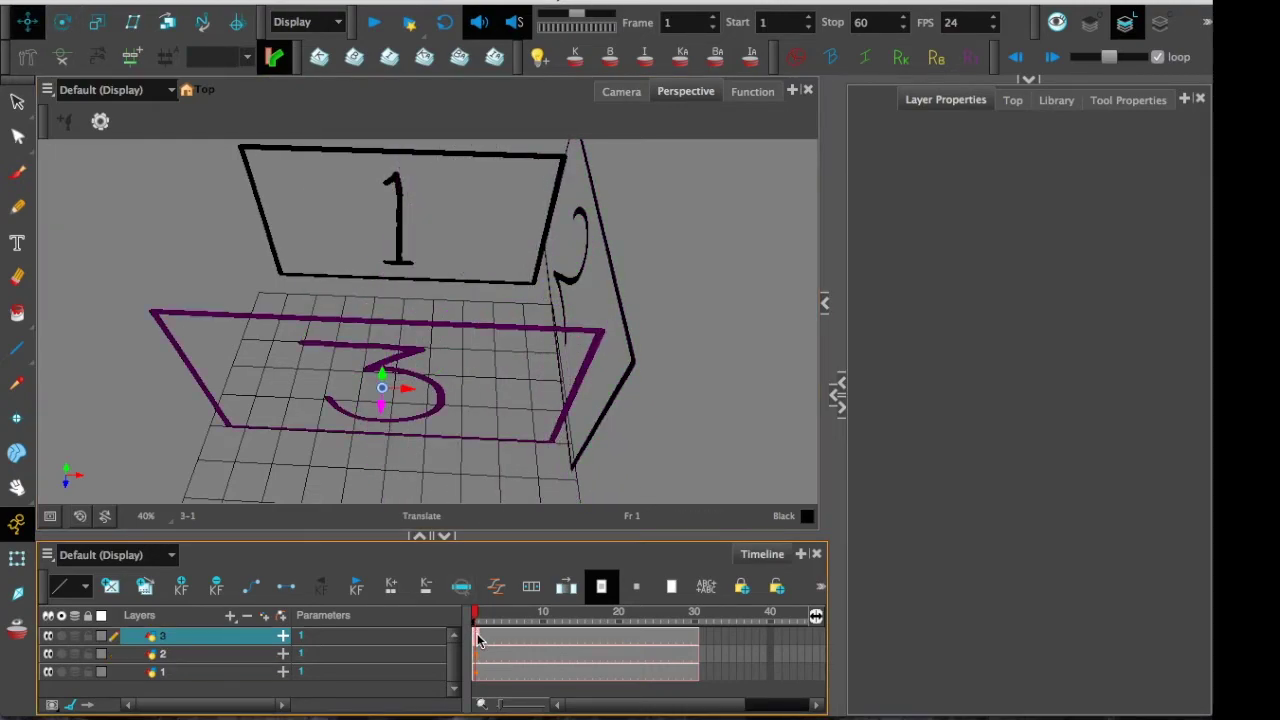
drag(374, 374, 346, 380)
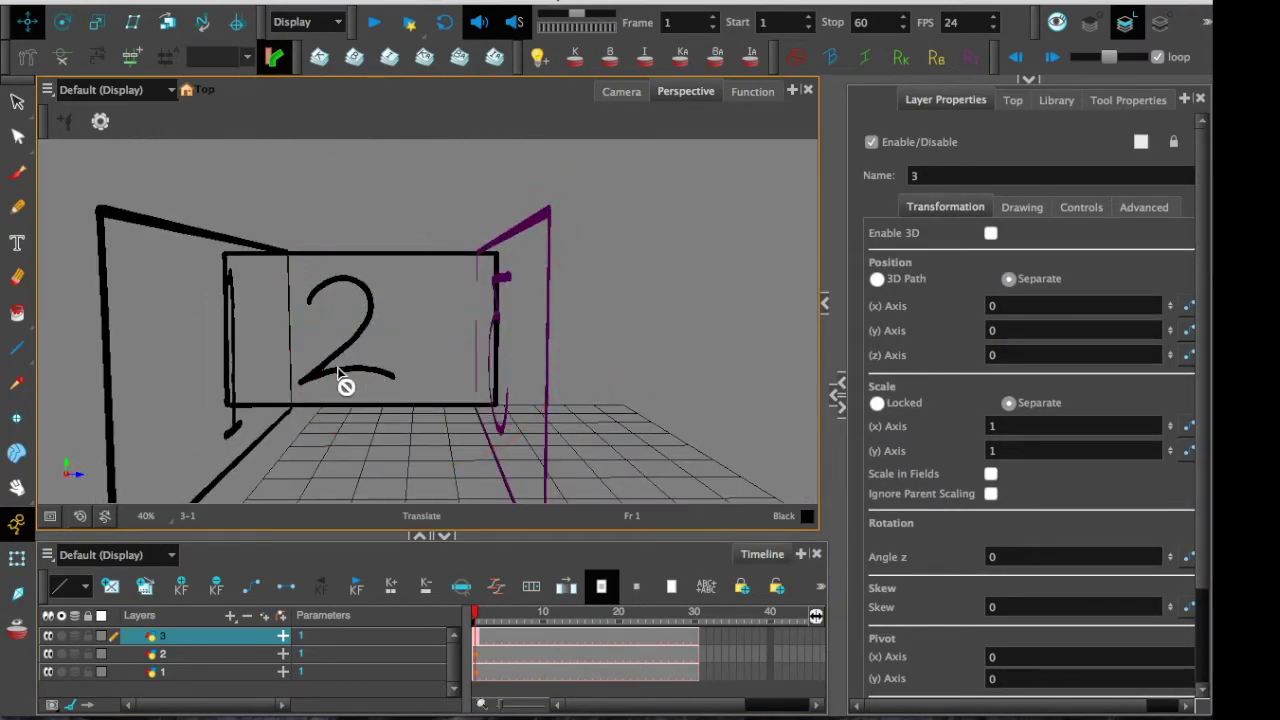
Step: Translate layer 1 along the z axis to about 14.41 B at frame 2 so its side edge meets layer 2 in a corner
click(481, 672)
mouse_move(229, 380)
mouse_down()
mouse_move(200, 408)
mouse_move(216, 383)
mouse_up()
scroll(216, 383, down, 3)
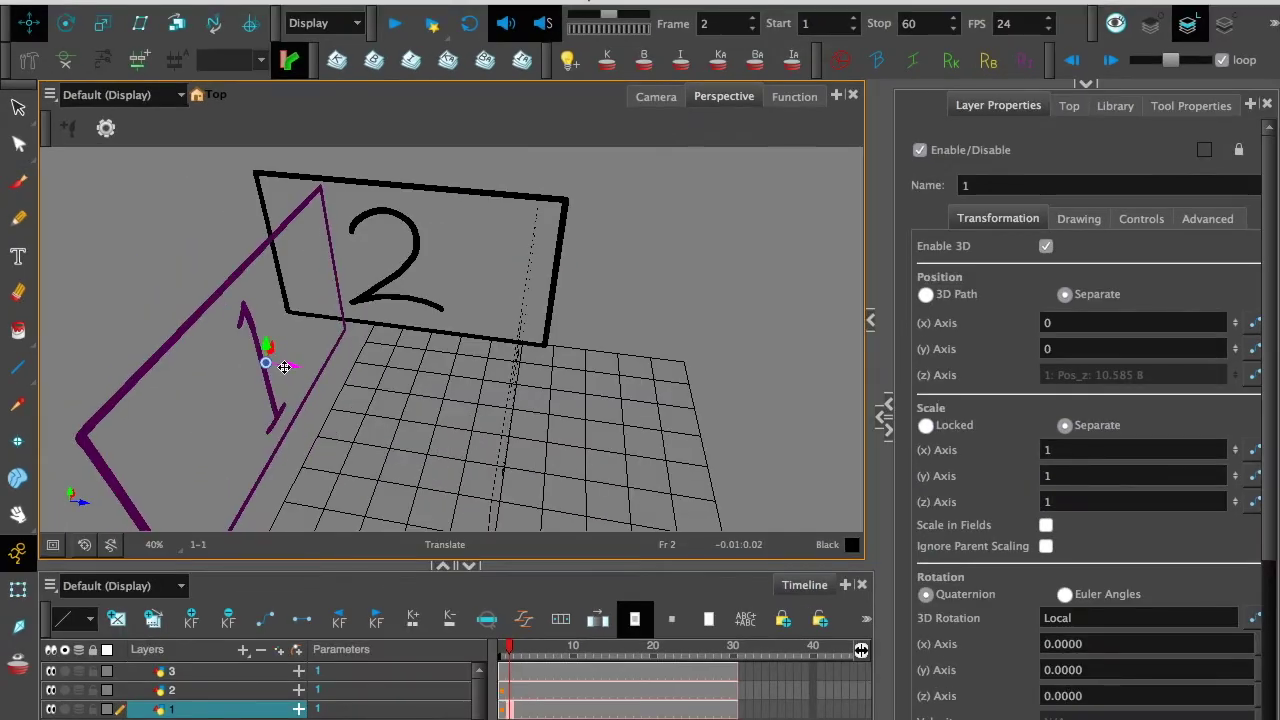
mouse_move(283, 366)
mouse_down()
mouse_move(210, 342)
mouse_move(295, 360)
mouse_move(289, 340)
mouse_move(269, 383)
mouse_up()
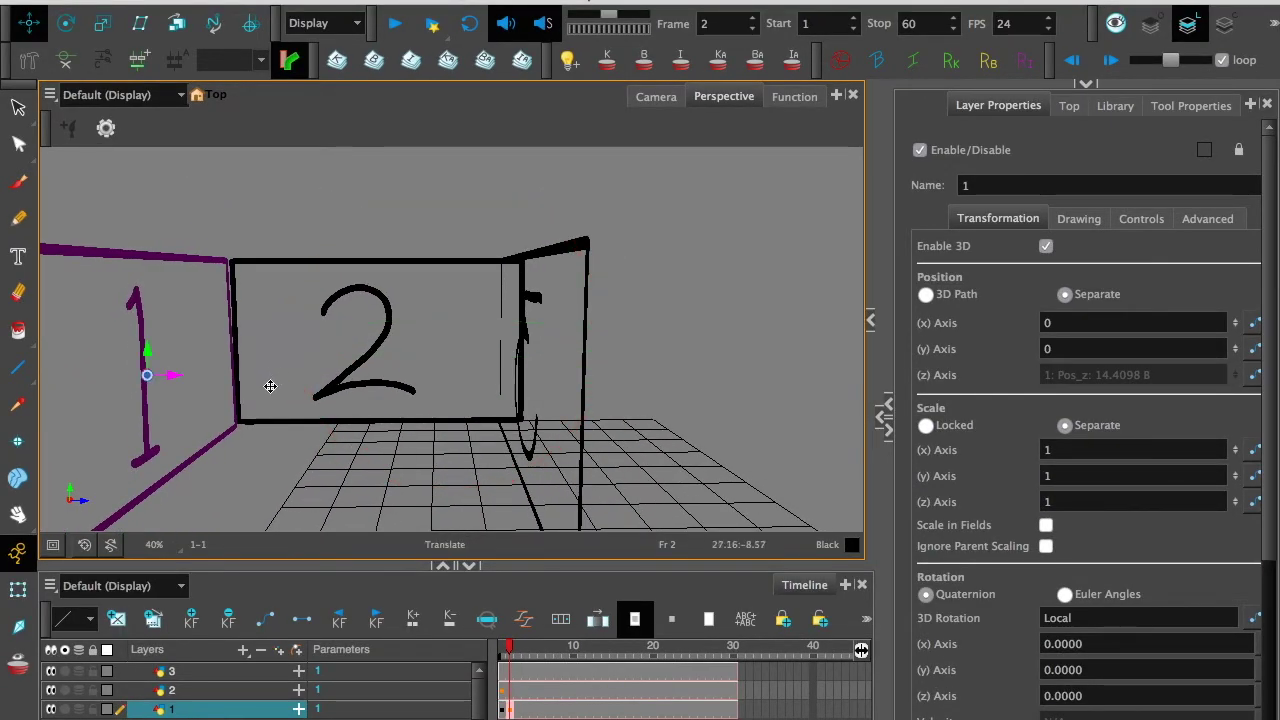
scroll(345, 330, up, 4)
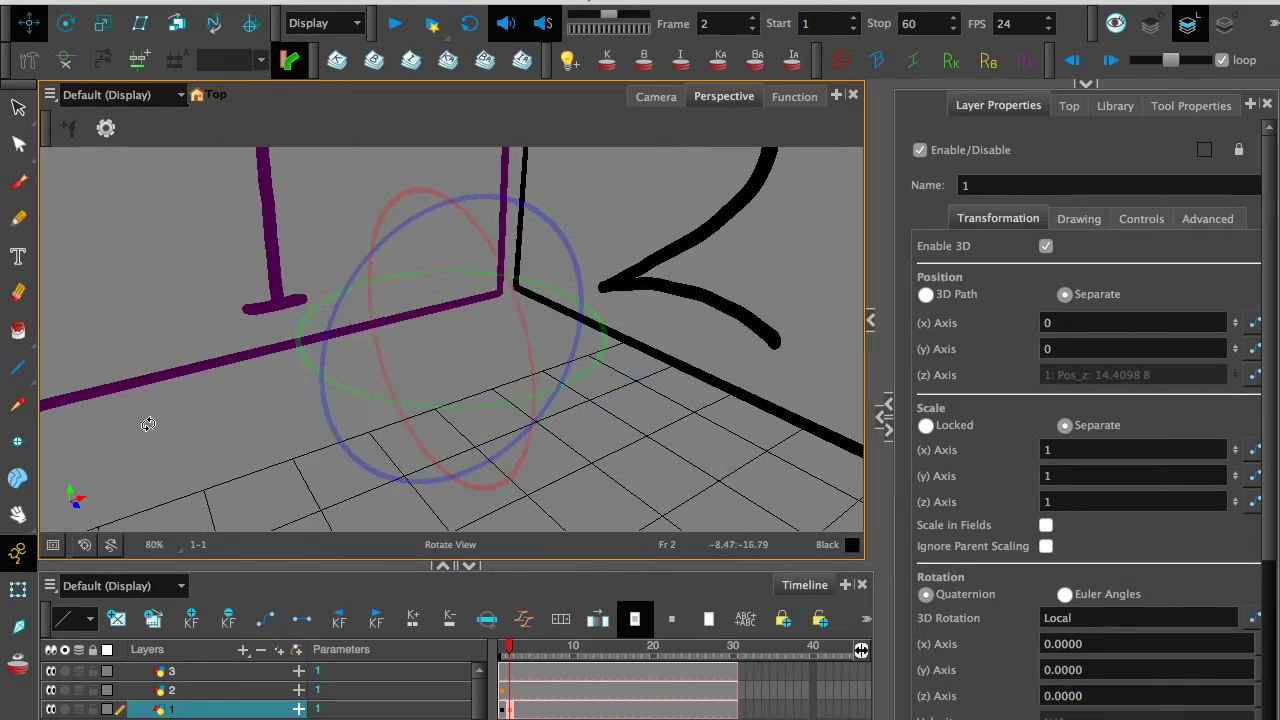
scroll(232, 380, down, 4)
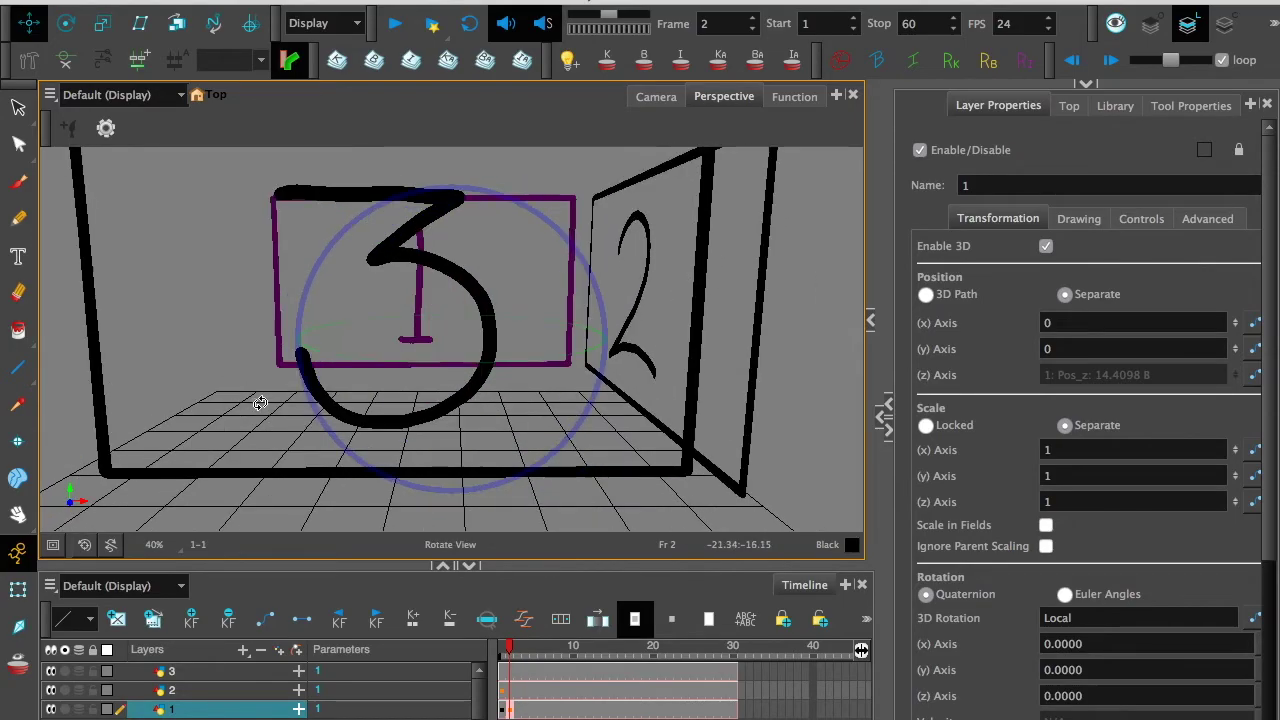